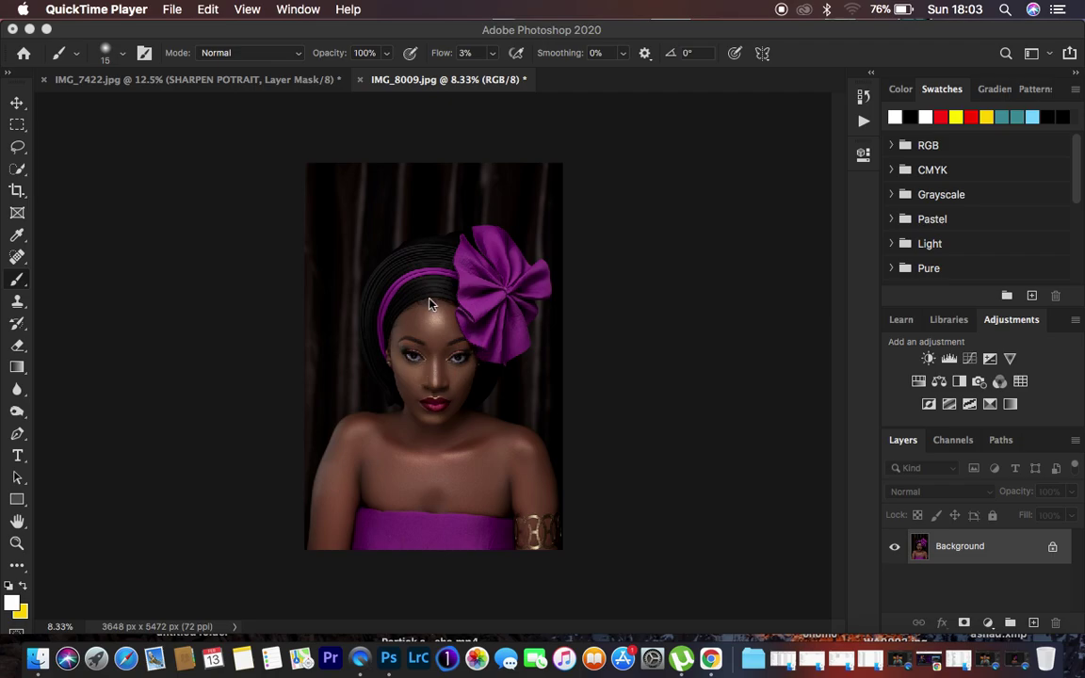
Zoom to 200% on the forehead skin, then back out to 16.7% to show head and shoulders.
click(630, 327)
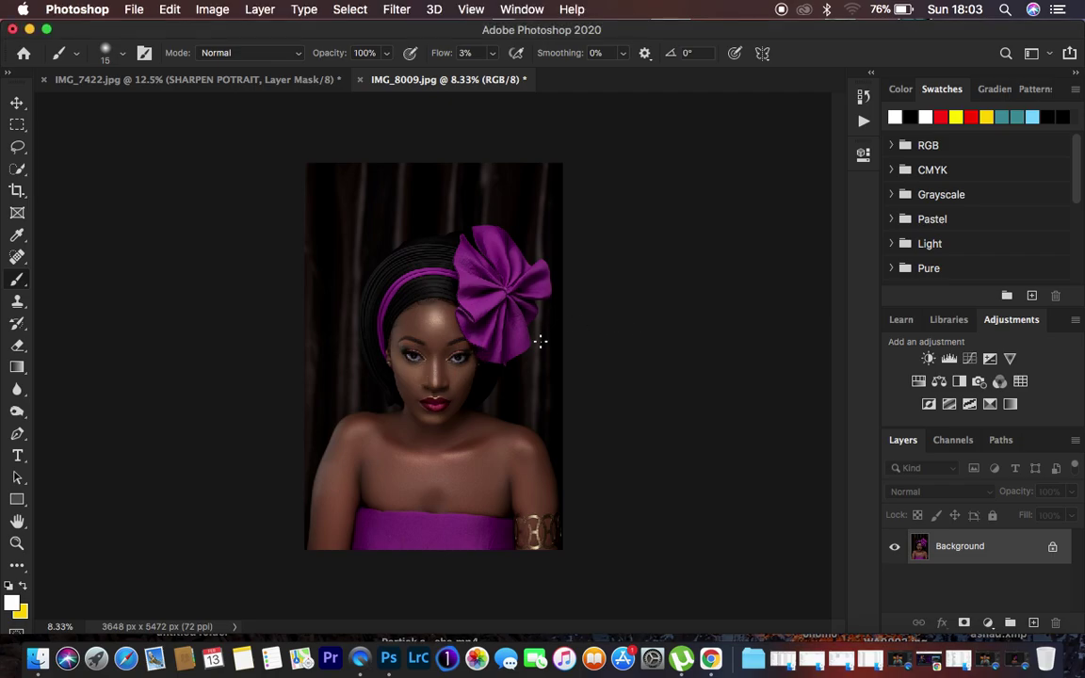
key(super+equal)
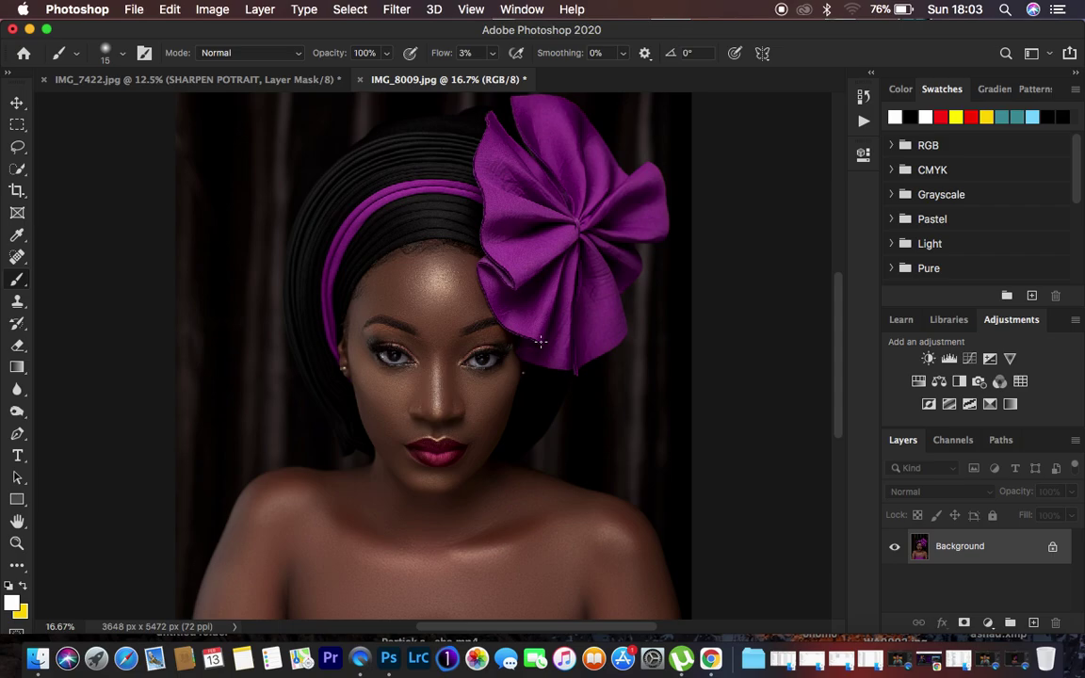
key(super+equal)
key(super+equal)
key(super+equal)
key(super+equal)
key(super+equal)
key(super+equal)
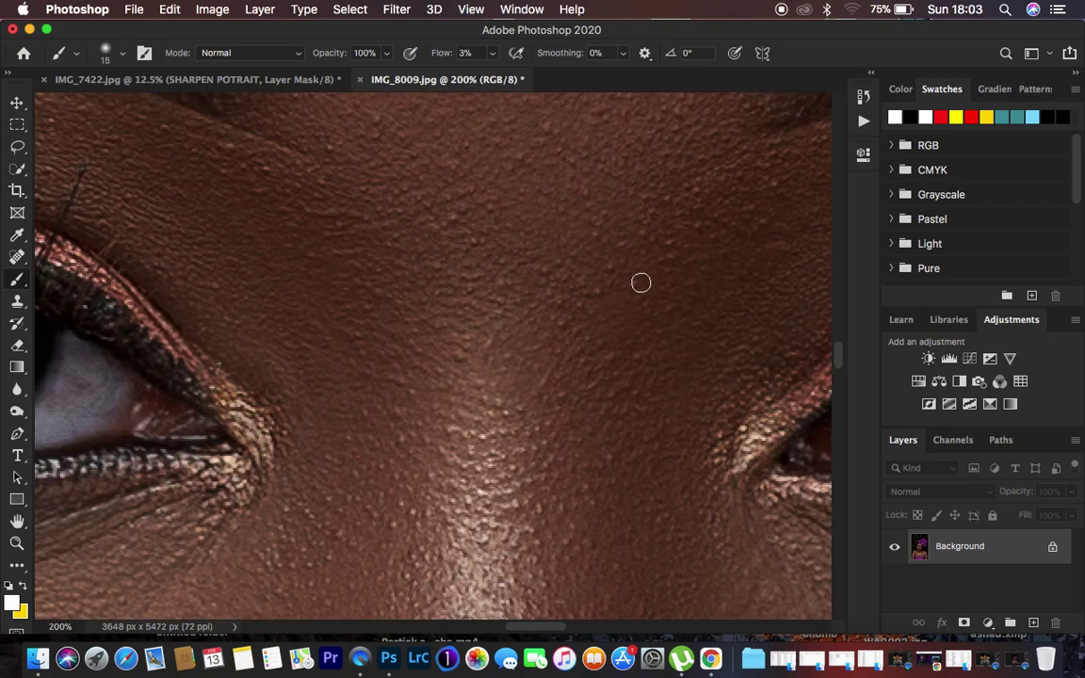
key(super+minus)
key(super+minus)
key(super+minus)
key(super+minus)
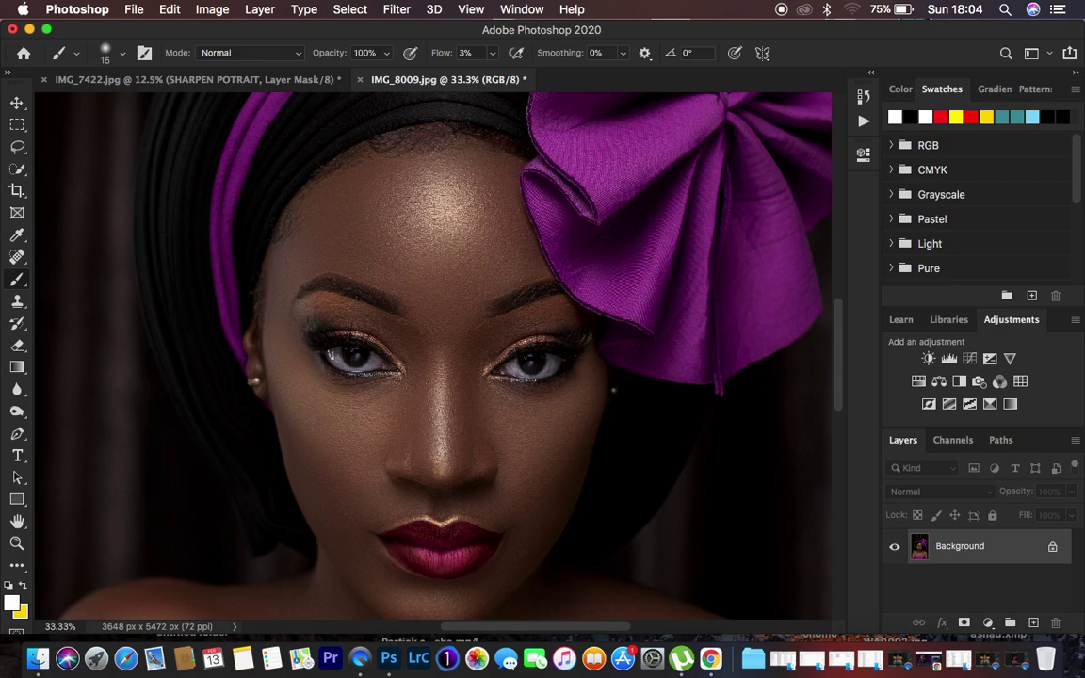
key(super+minus)
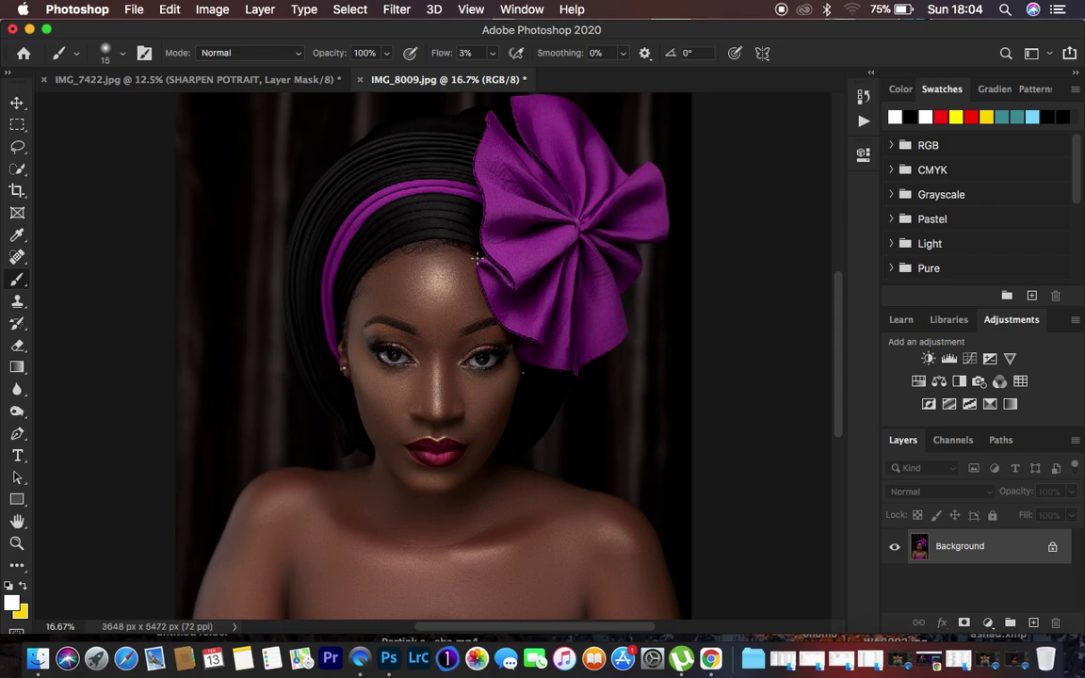
Add a Curves adjustment layer with the curve pulled upward to brighten the image.
click(987, 622)
click(977, 381)
mouse_move(714, 348)
mouse_down()
mouse_move(666, 310)
mouse_move(695, 340)
mouse_up()
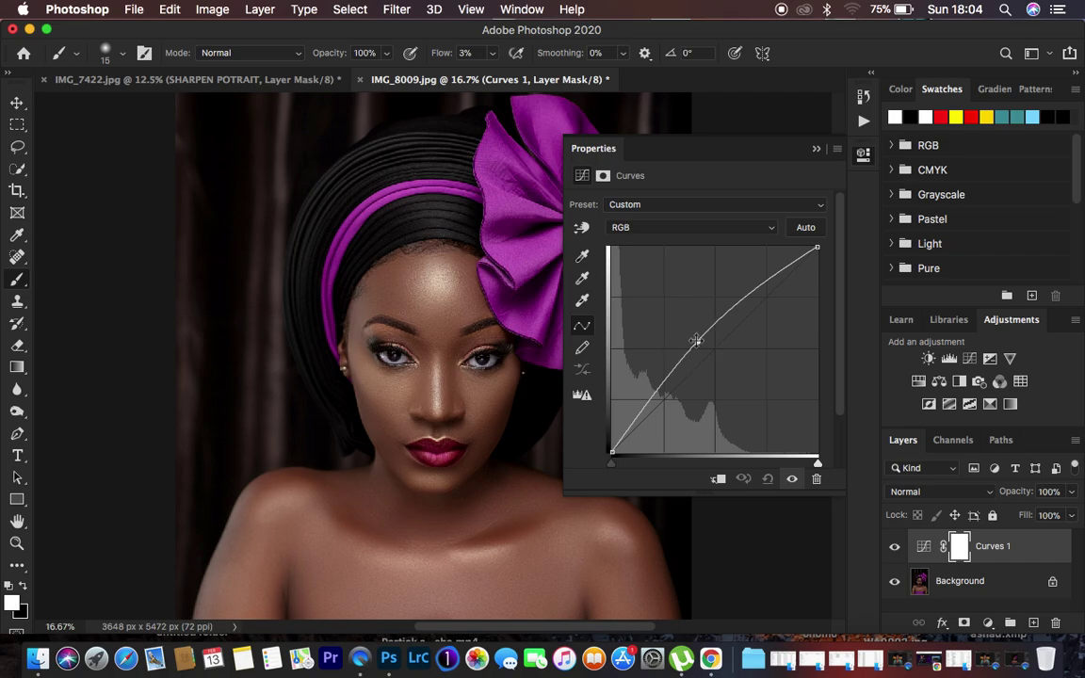
click(738, 141)
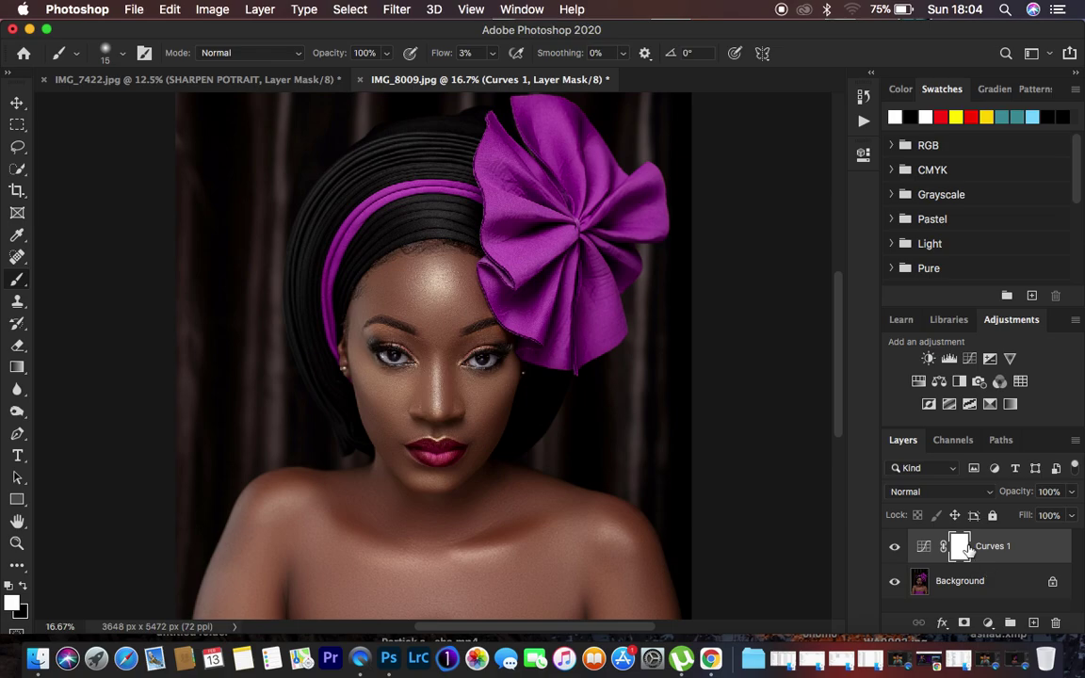
Invert the curve layer's mask to black and name the layer 'dodge'.
key(super+i)
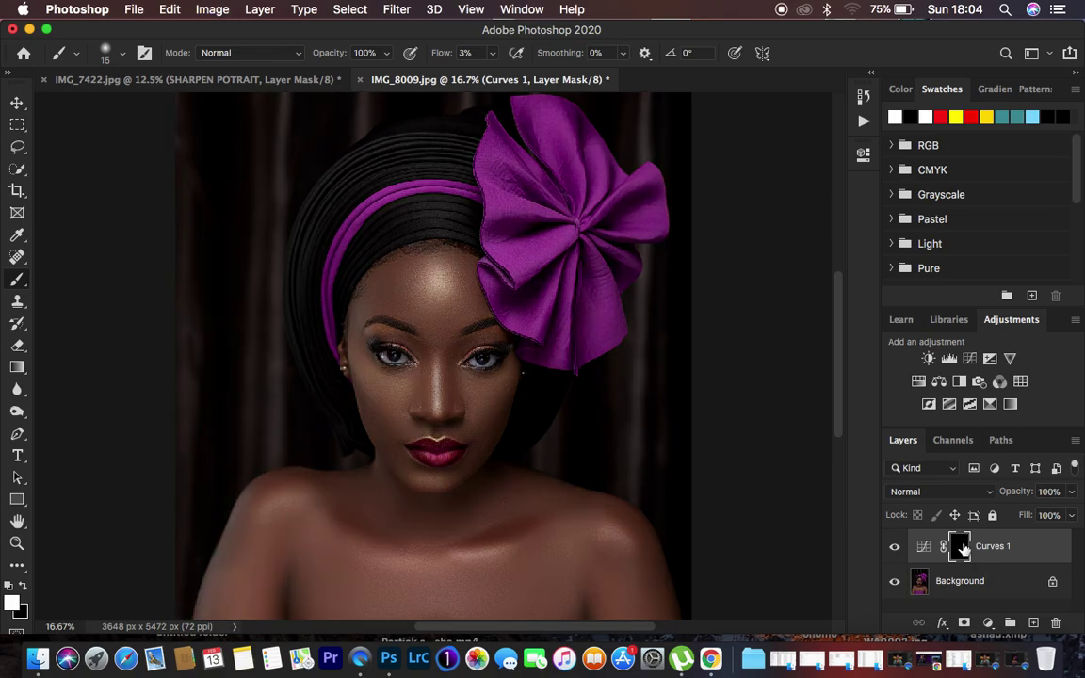
double_click(993, 546)
text(codge)
key(Return)
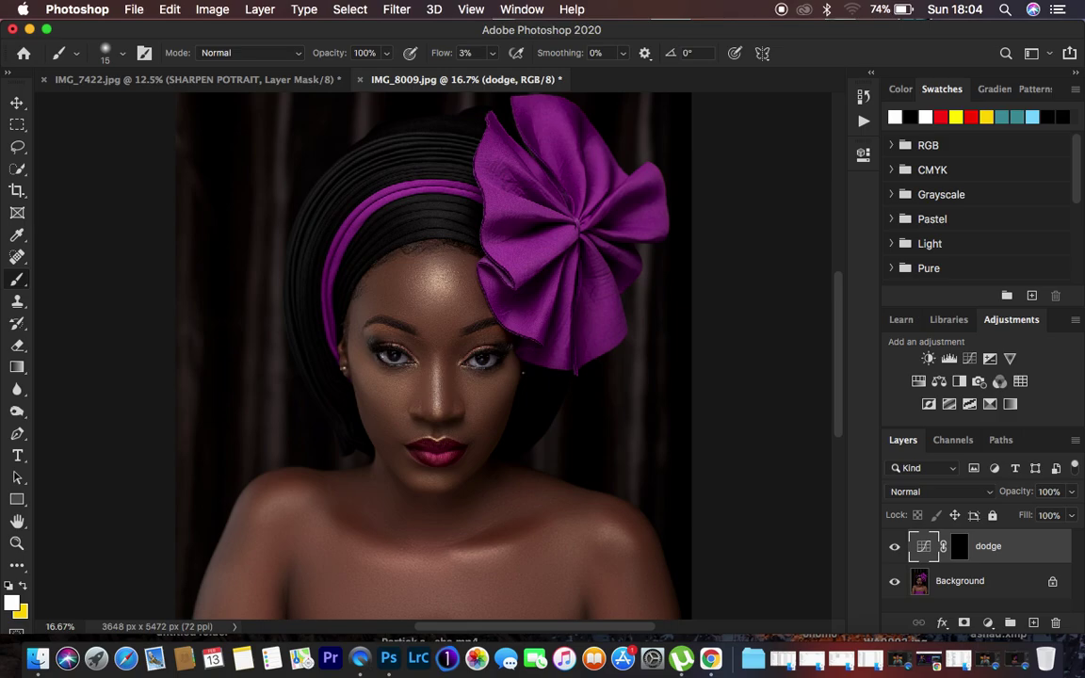
Add a second Curves adjustment layer with the curve pulled downward to darken the image.
click(986, 622)
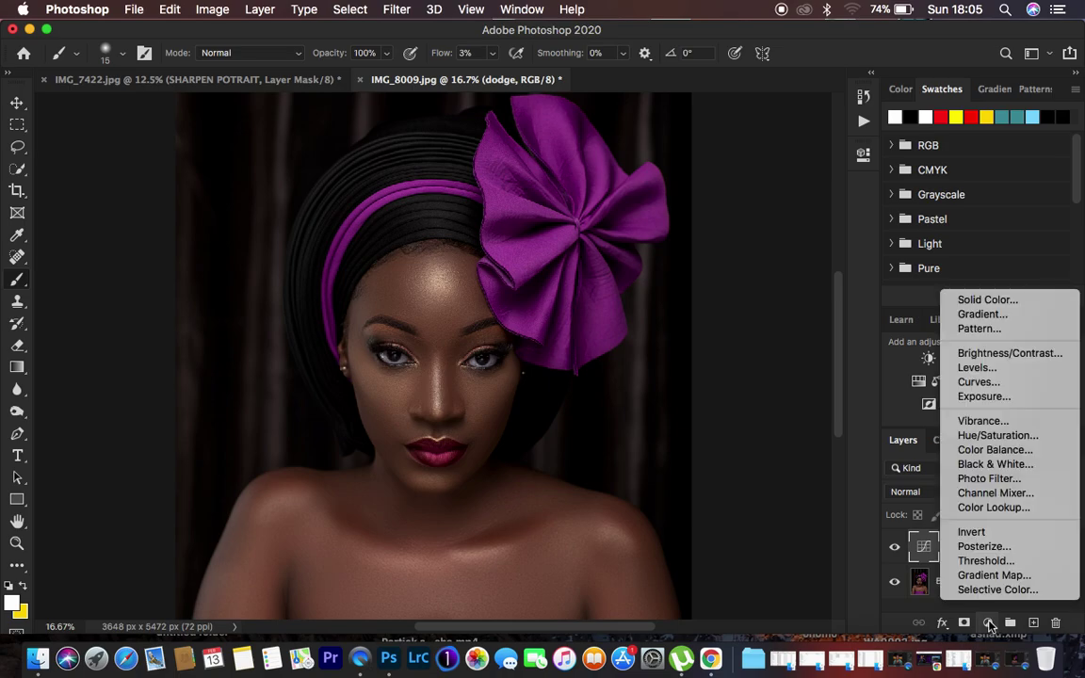
click(979, 382)
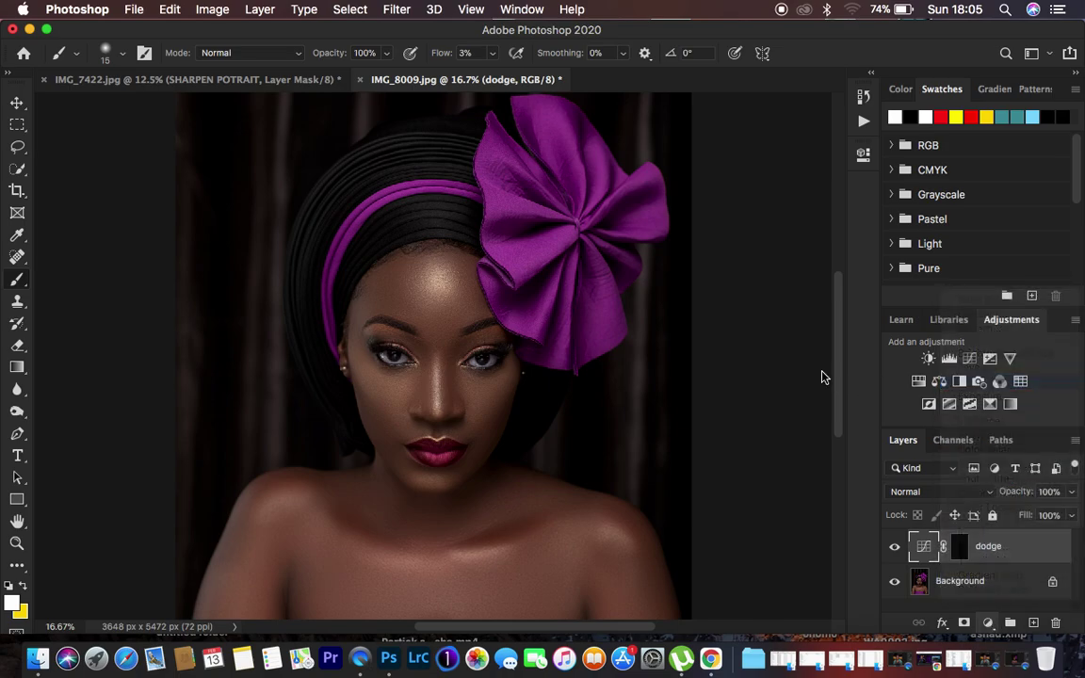
mouse_move(712, 337)
mouse_down()
mouse_move(734, 368)
mouse_move(724, 355)
mouse_up()
click(817, 148)
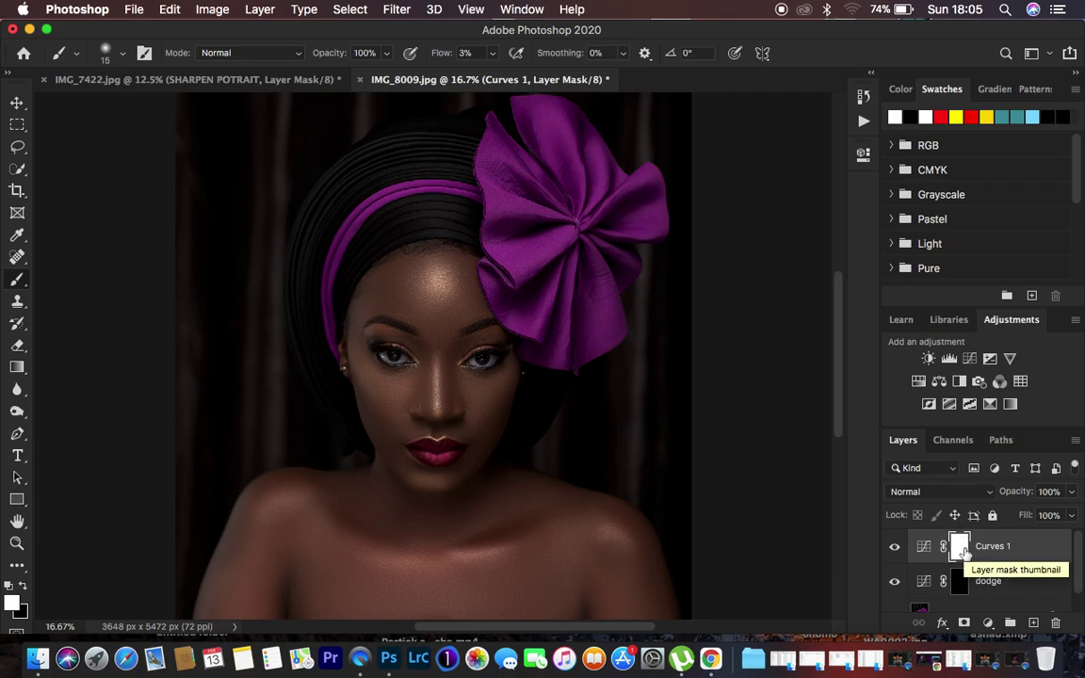
Invert the new curve layer's mask to black and name the layer 'burn'.
key(super+i)
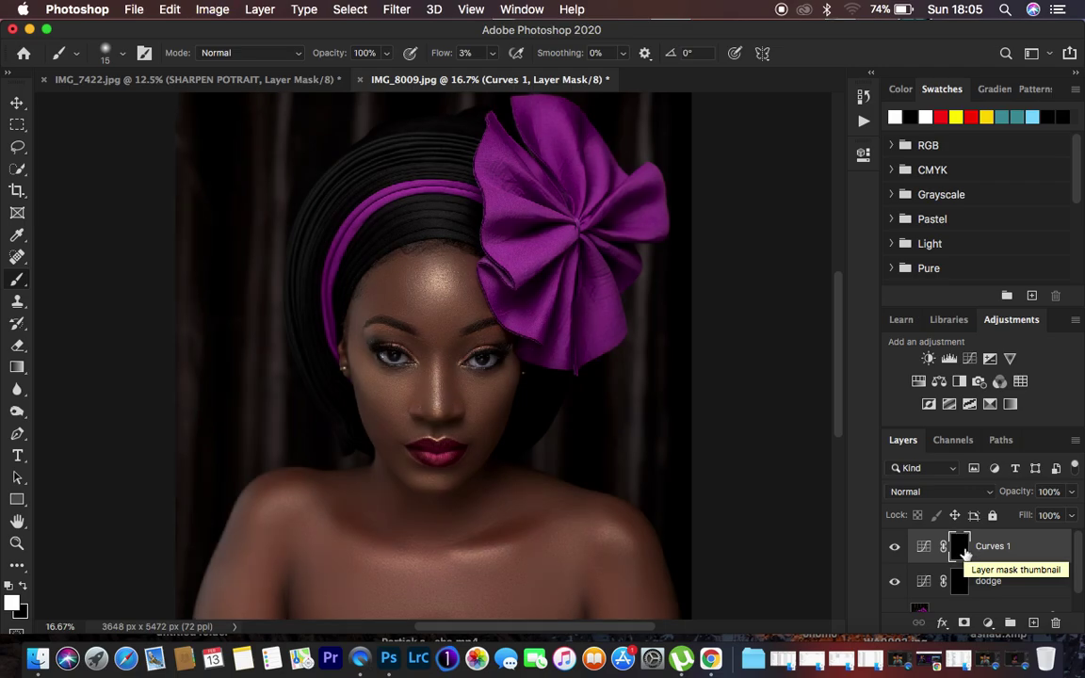
double_click(984, 546)
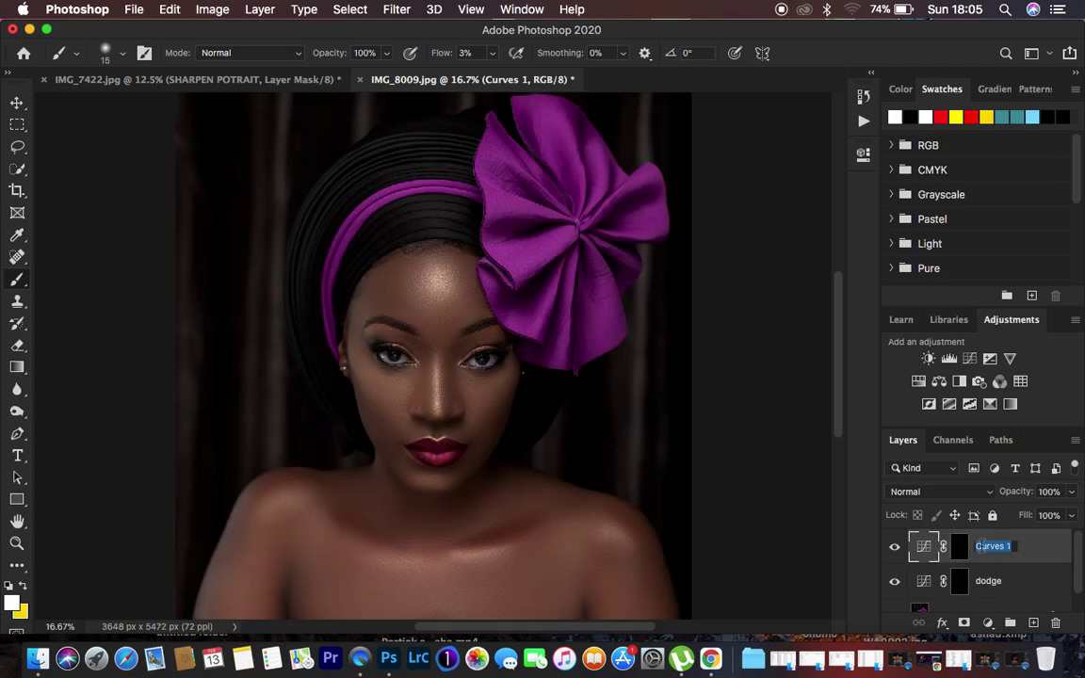
text(burn)
key(Return)
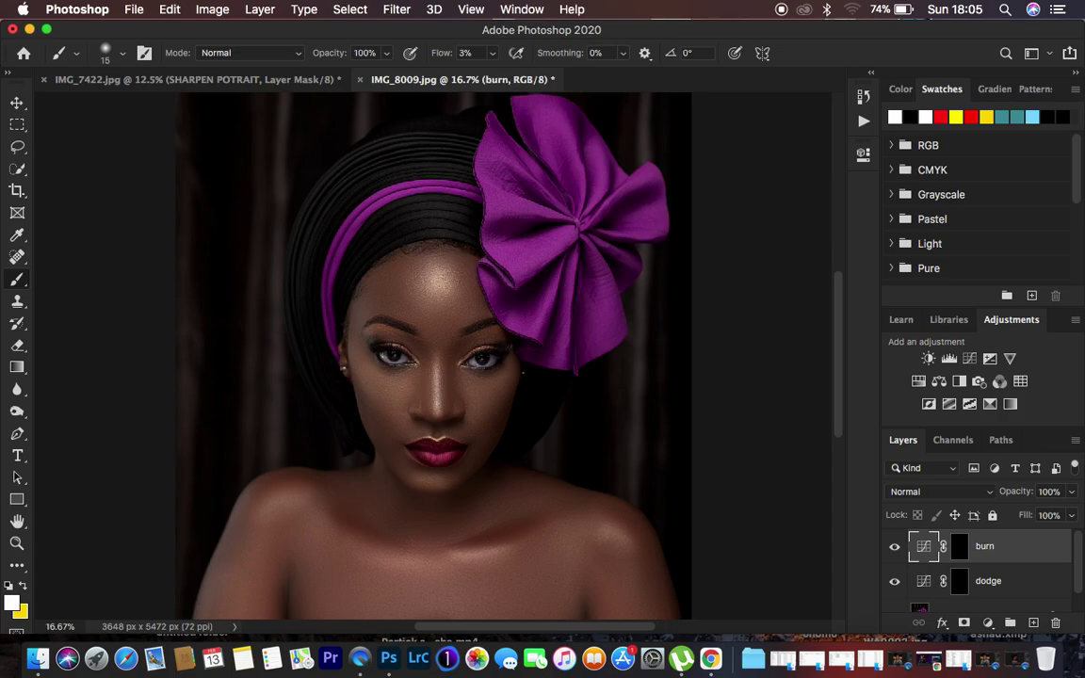
Choose the standard Brush with 0% hardness and raise its flow to 10%.
click(15, 286)
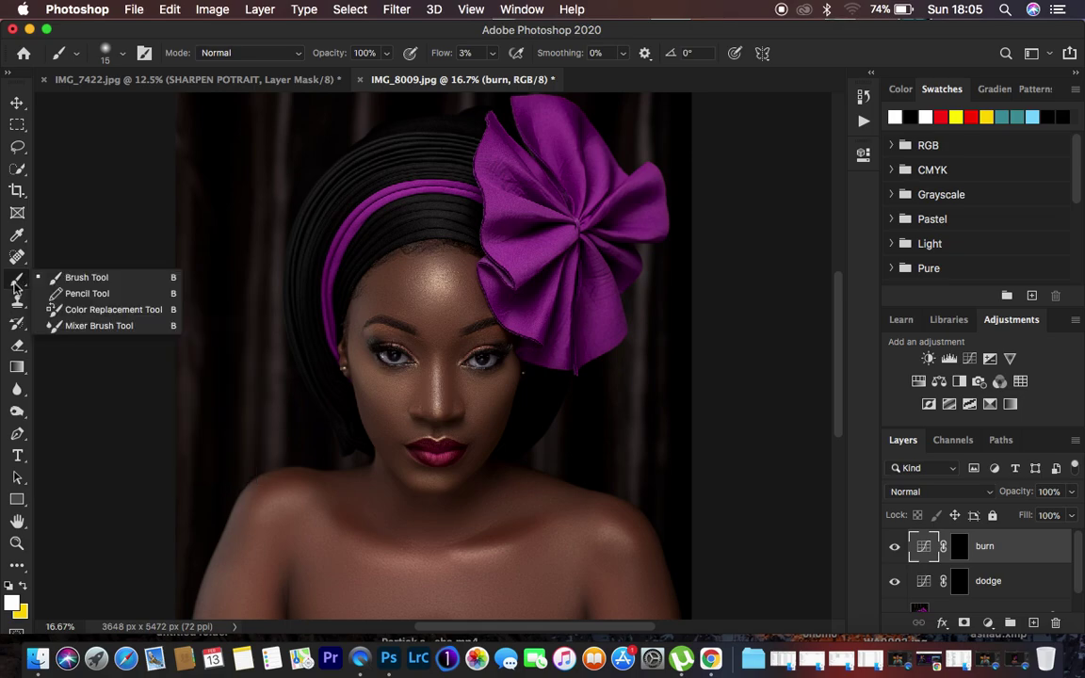
click(68, 253)
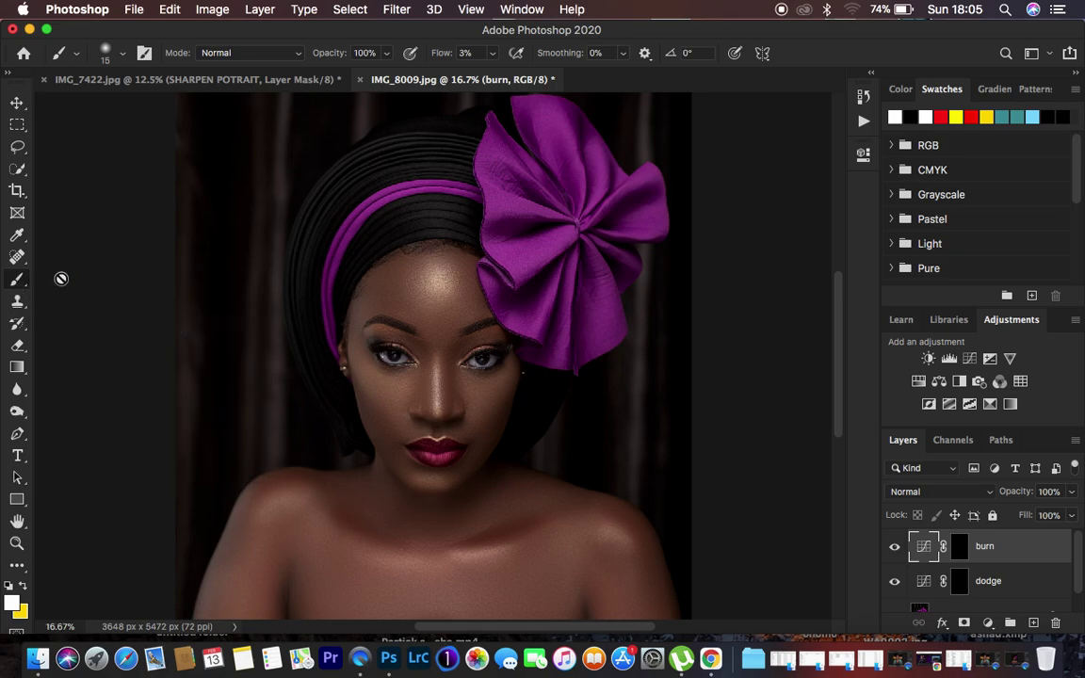
click(120, 56)
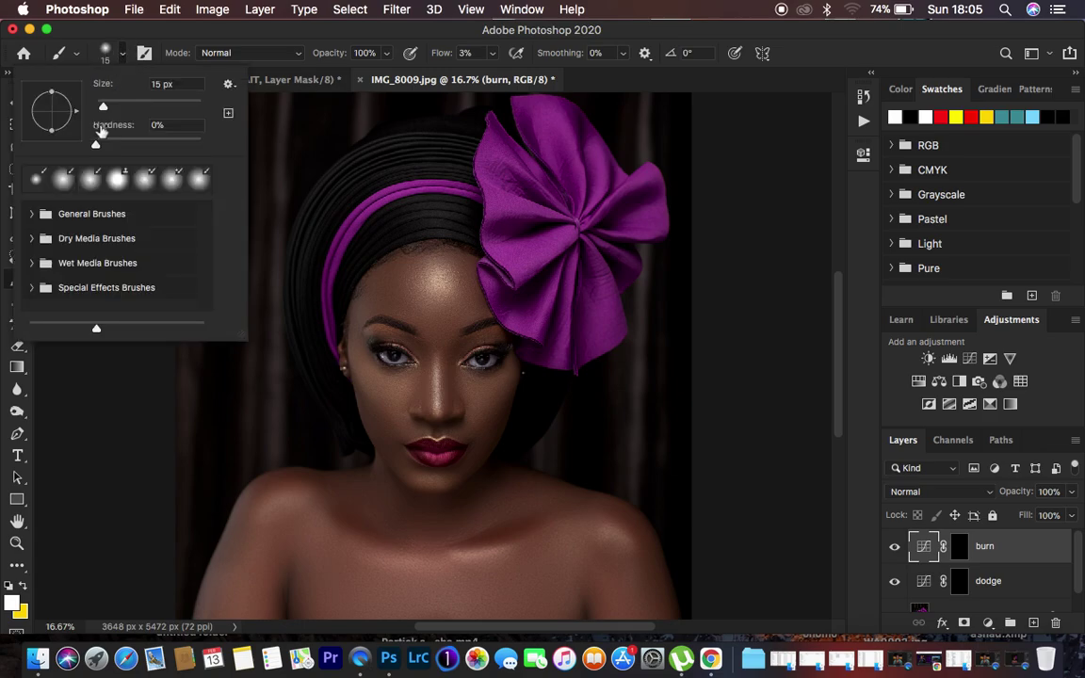
click(113, 56)
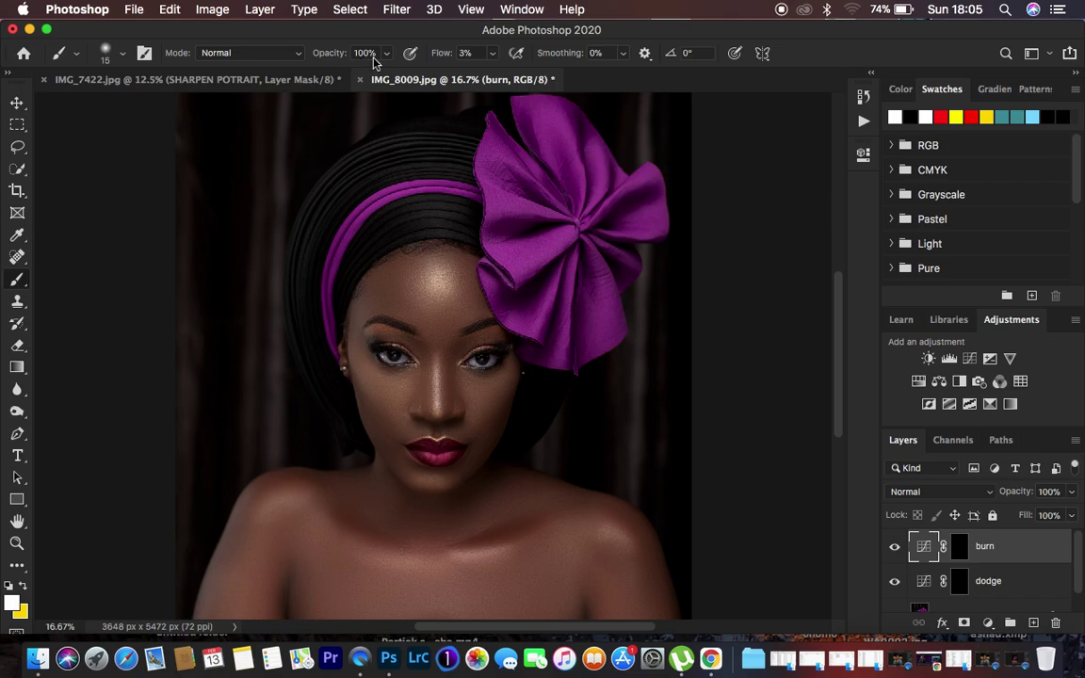
drag(493, 55, 499, 76)
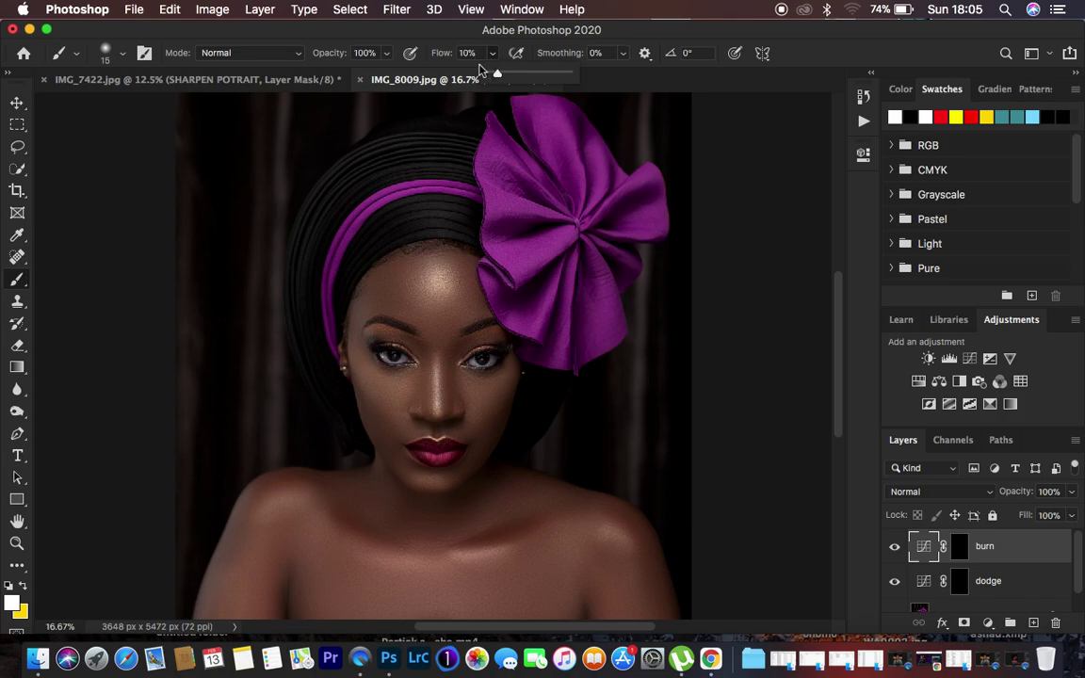
Make white the painting colour and target the dodge layer's mask.
click(10, 586)
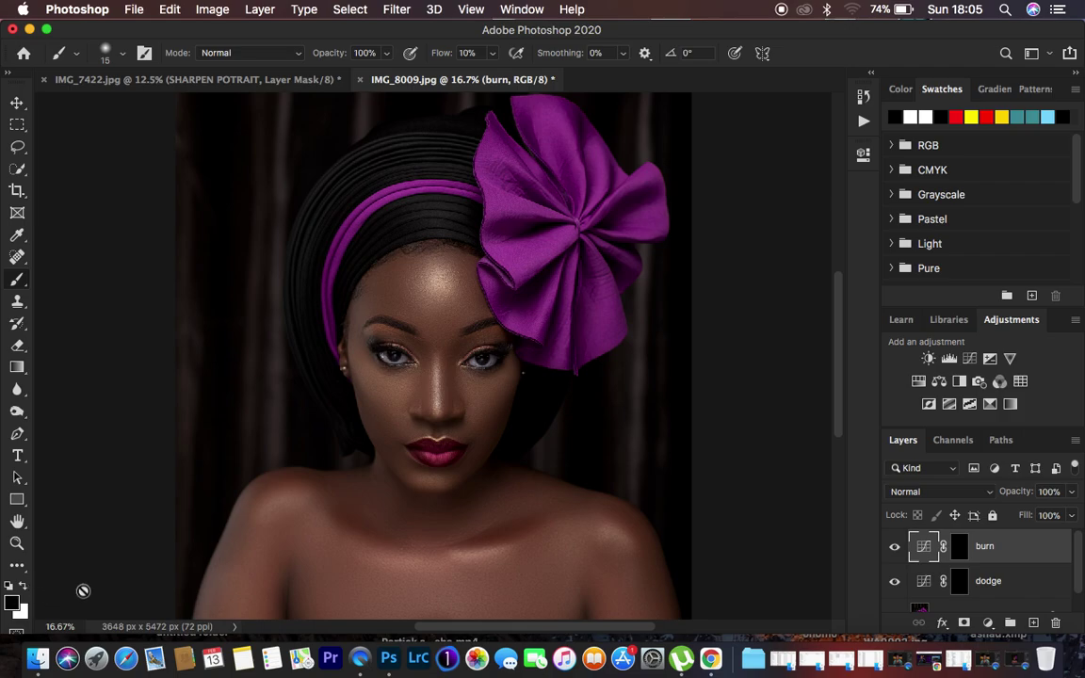
click(23, 586)
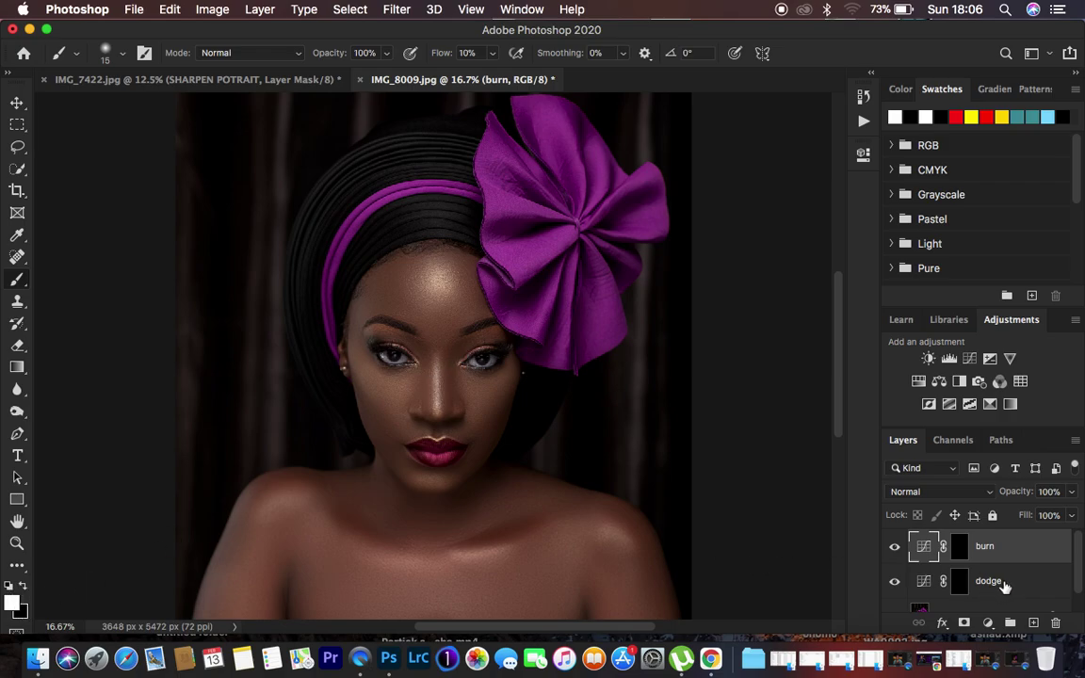
click(959, 581)
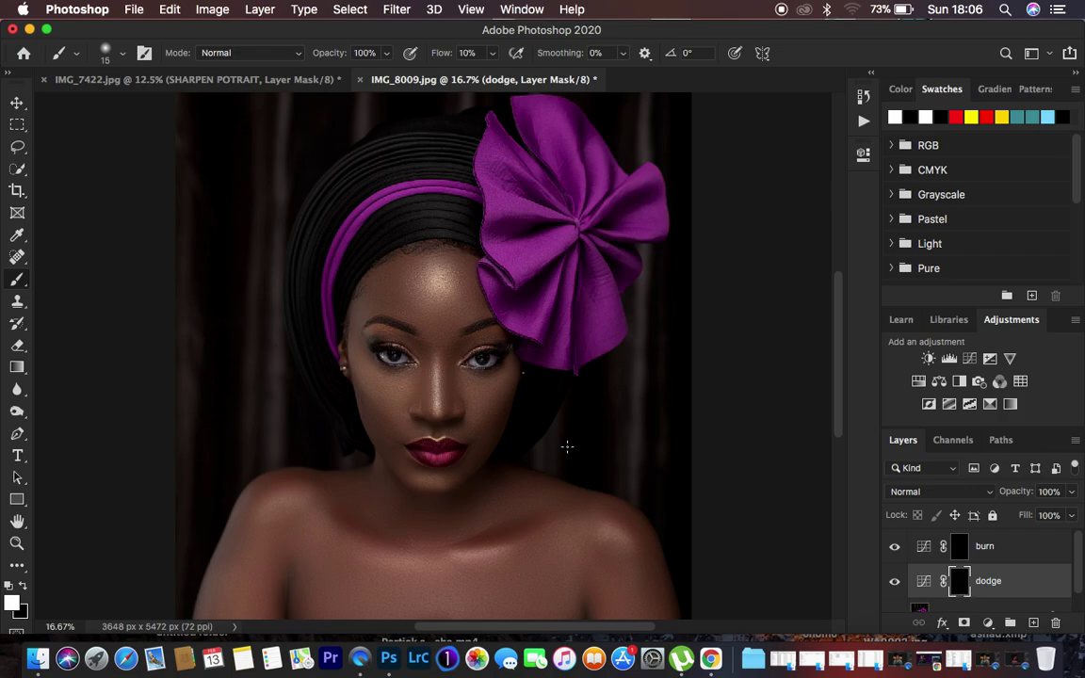
Paint white on the dodge mask over the nose bridge and both cheeks, brush 125 then 300.
key(super+equal)
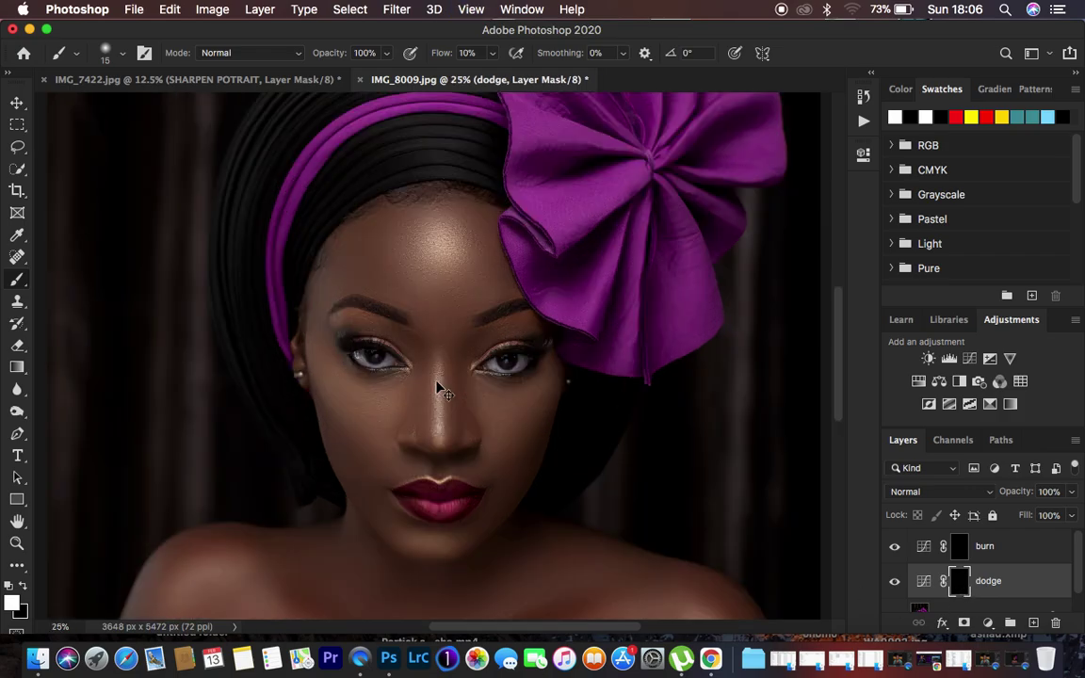
key(super+equal)
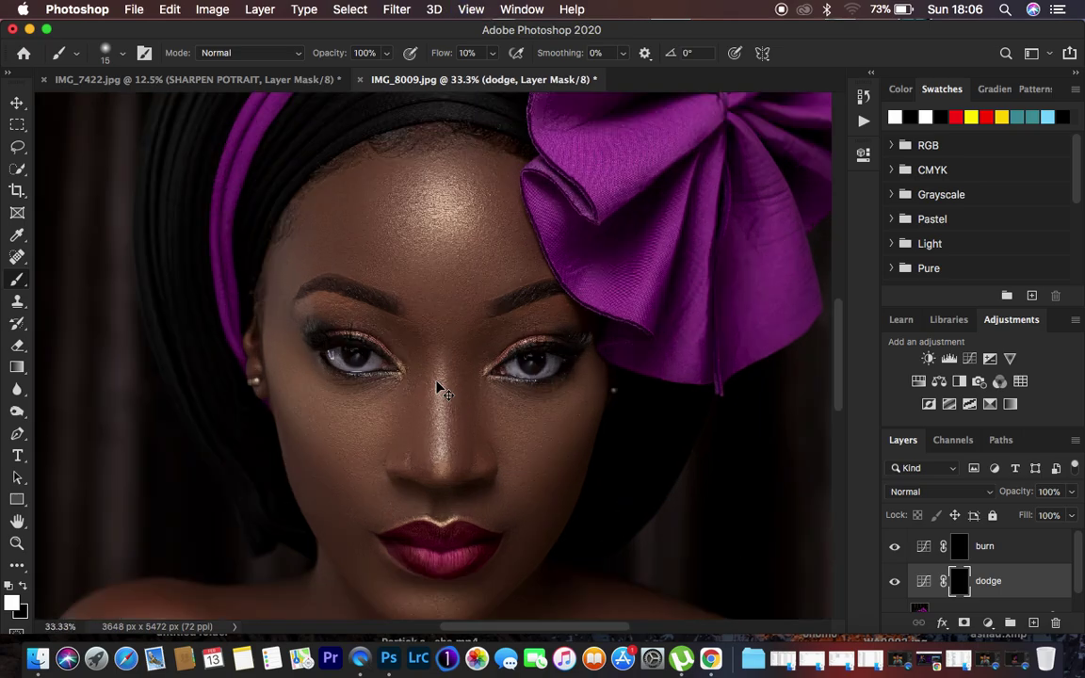
key(super+minus)
key(super+minus)
key(super+minus)
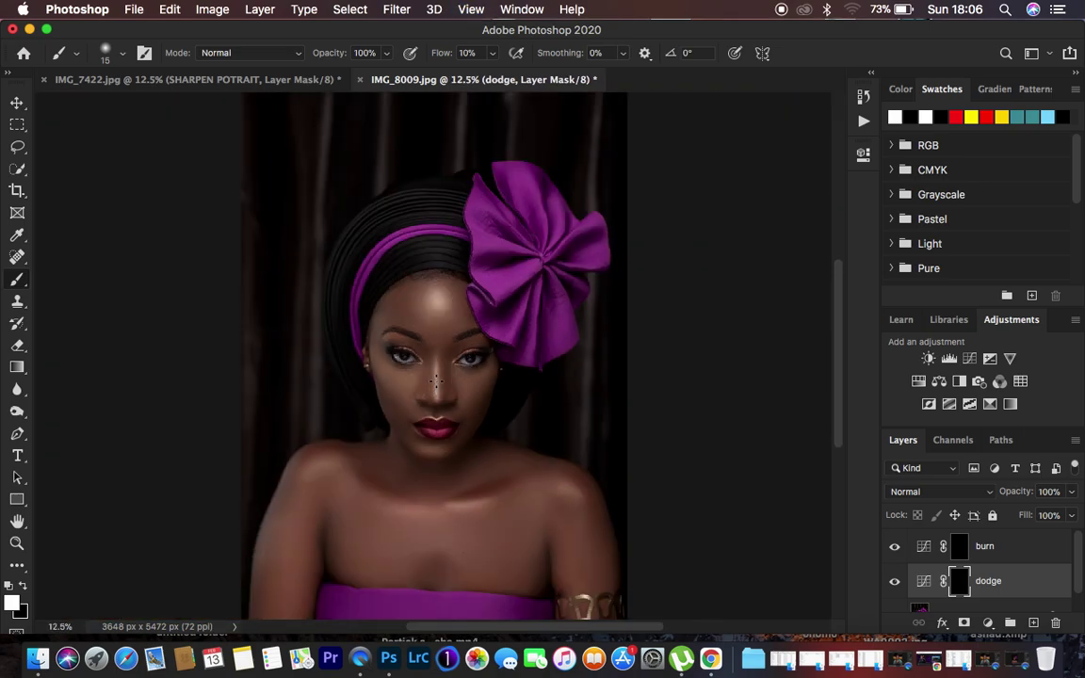
key(super+equal)
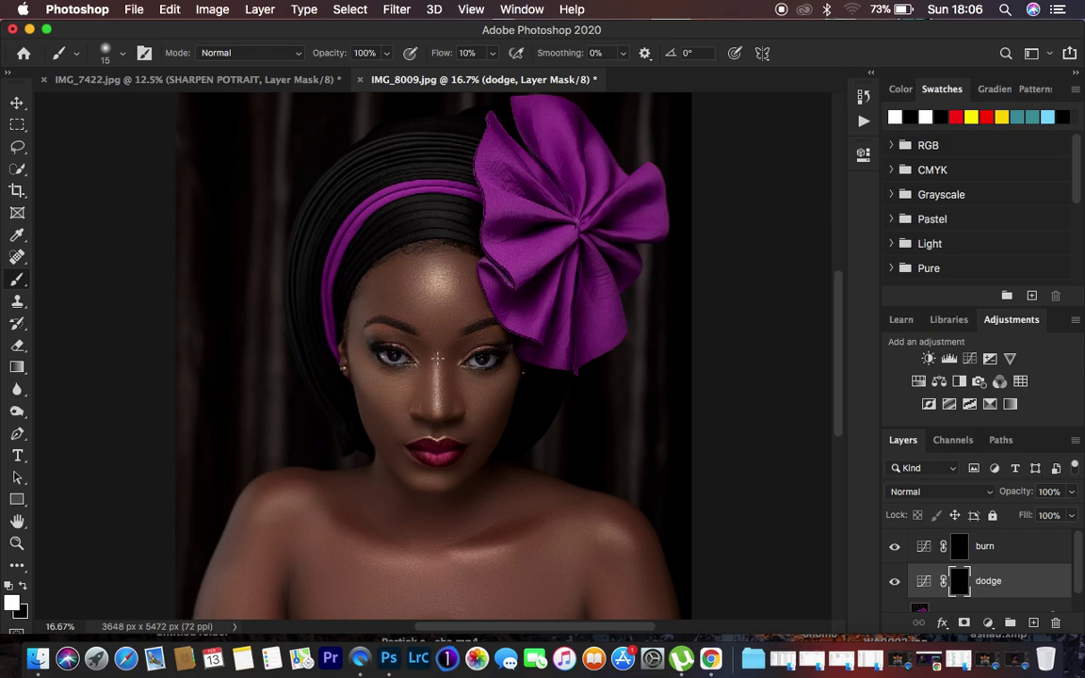
key(super+1)
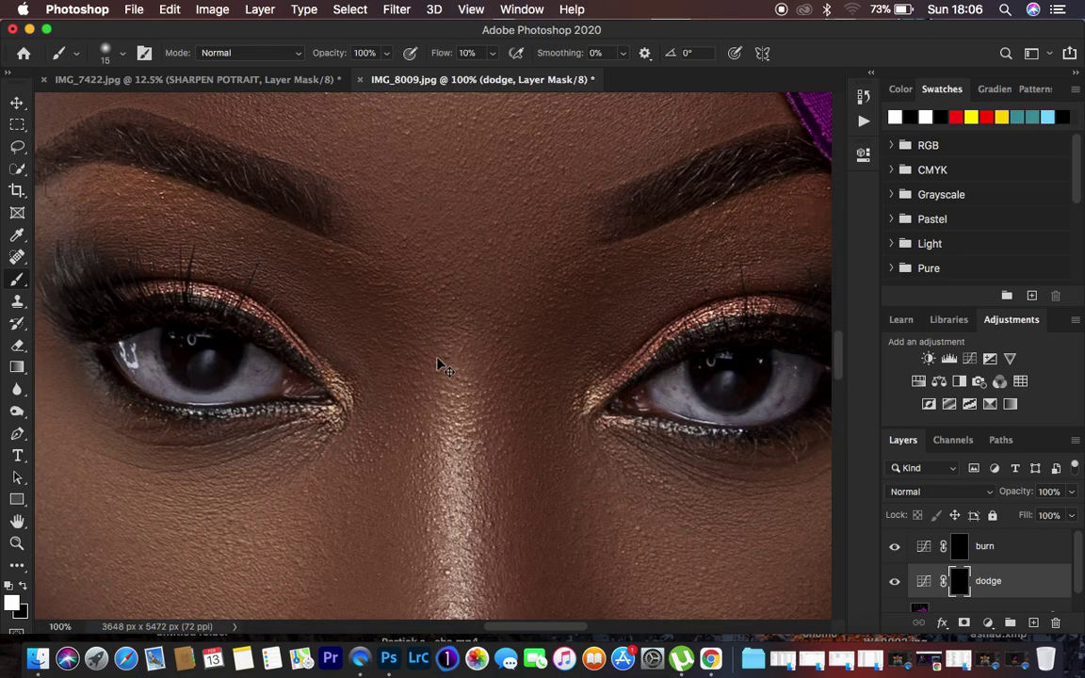
key(super+minus)
key(super+minus)
key(super+minus)
key(super+minus)
key(super+minus)
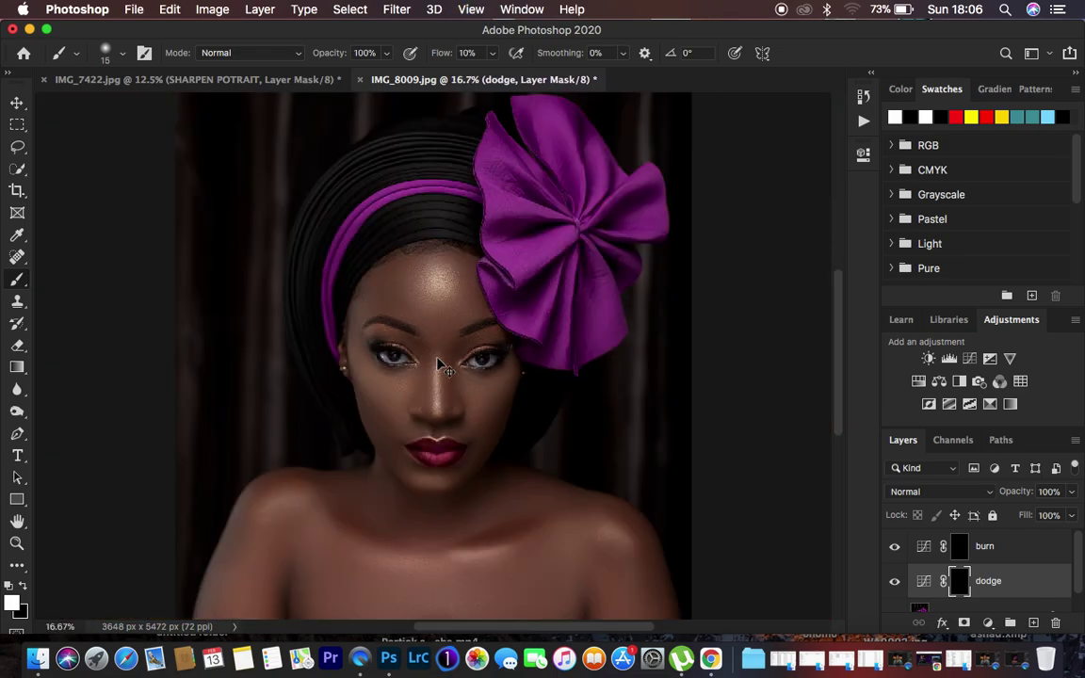
scroll(844, 347, down, 3)
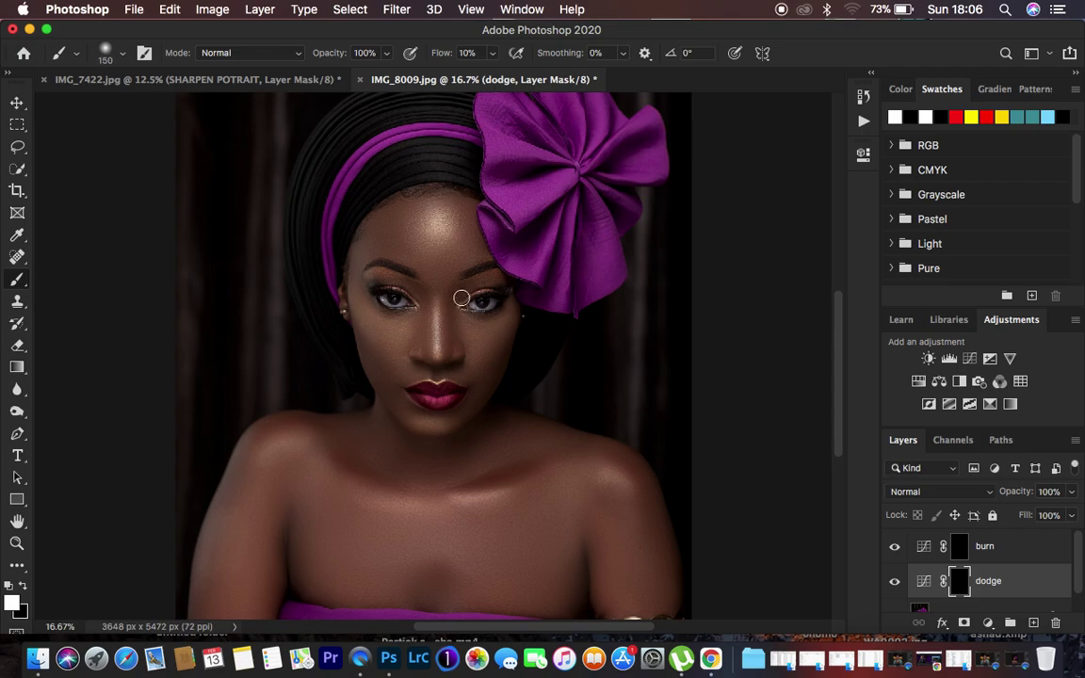
key(bracketleft)
drag(437, 300, 436, 351)
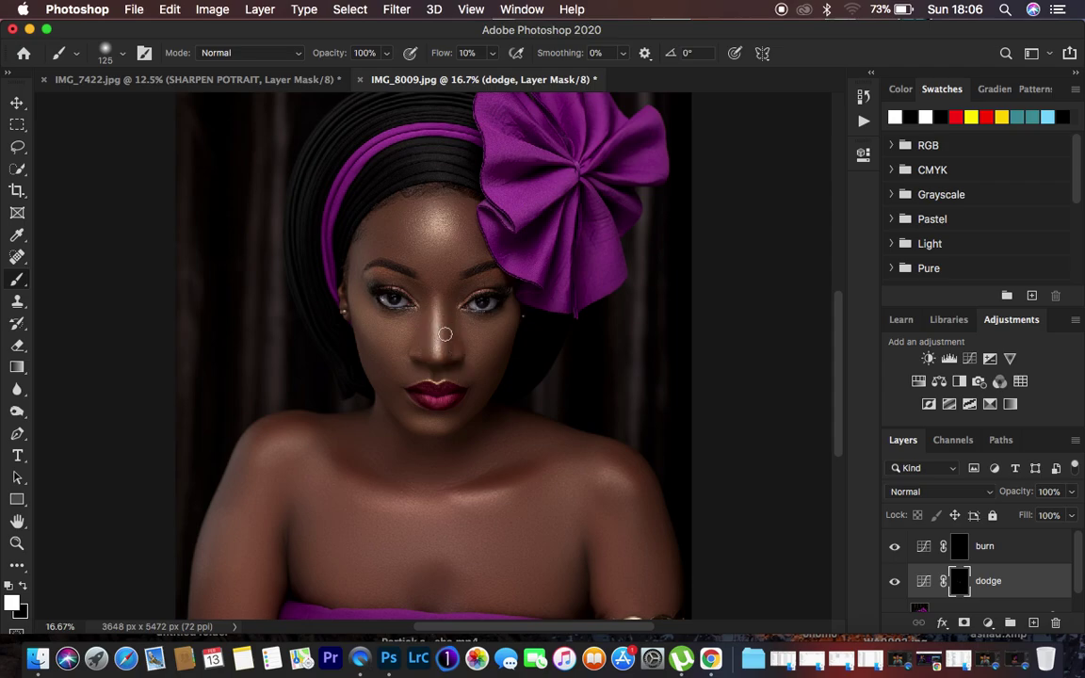
key(bracketright)
key(bracketright)
key(bracketright)
key(bracketright)
key(bracketright)
drag(376, 323, 395, 339)
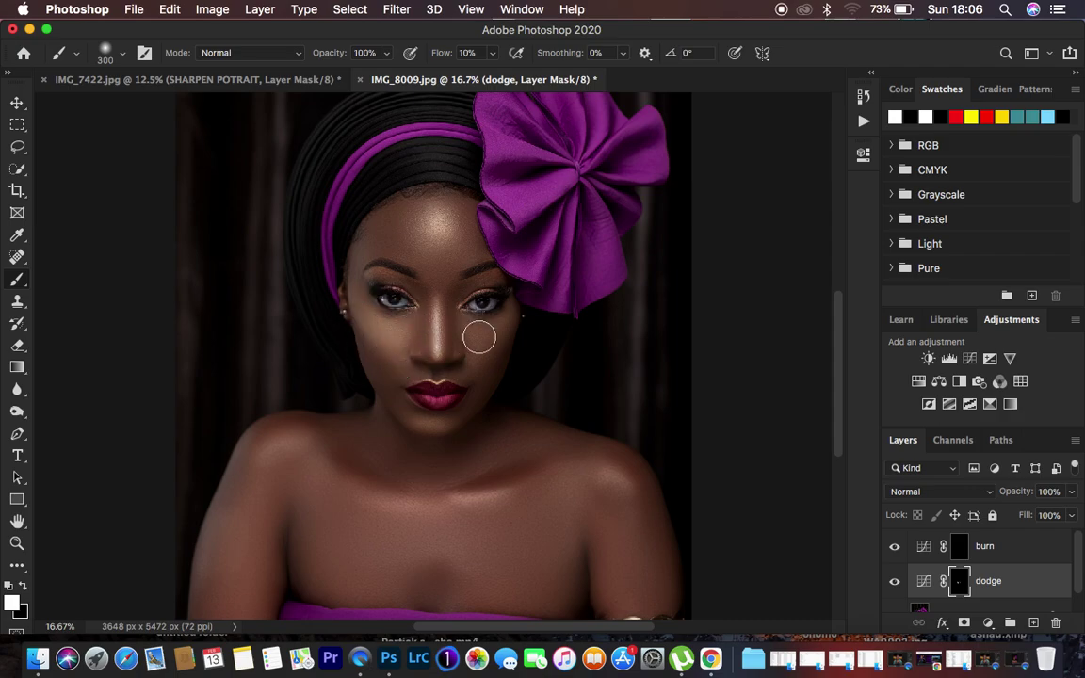
mouse_move(500, 318)
mouse_down()
mouse_move(475, 353)
mouse_move(496, 315)
mouse_move(474, 347)
mouse_move(480, 330)
mouse_up()
Brighten the forehead, chin, lower lip, upper chest and left shoulder with brush sizes 400 to 175.
key(bracketright)
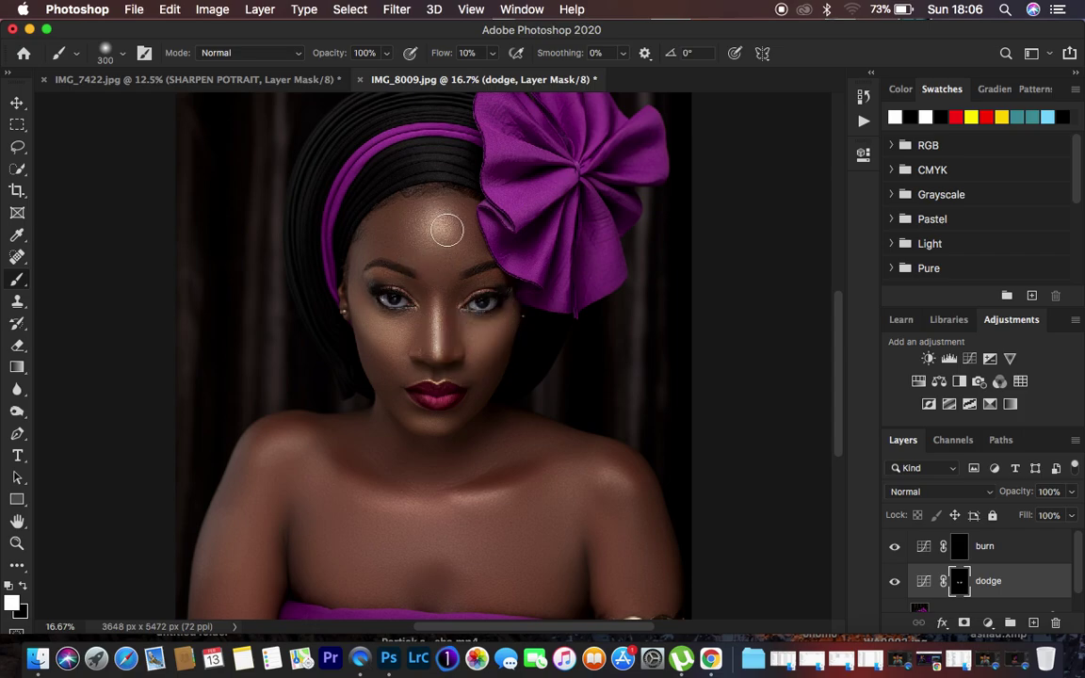
mouse_move(440, 224)
mouse_down()
mouse_move(429, 213)
mouse_move(442, 236)
mouse_up()
key(bracketleft)
key(bracketleft)
key(bracketleft)
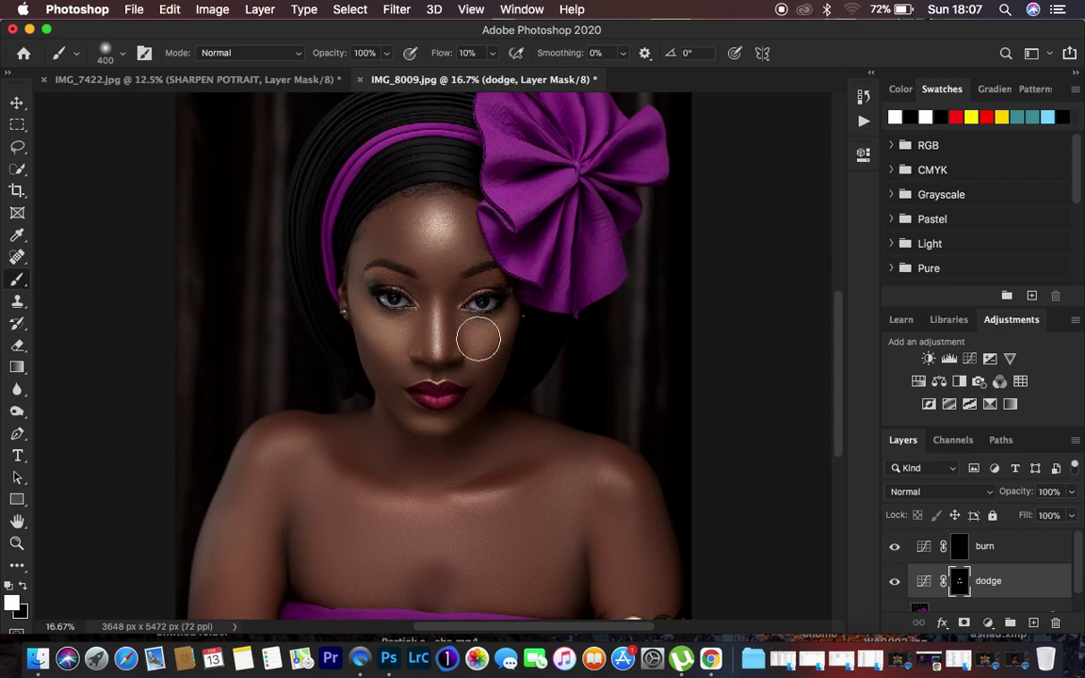
key(bracketleft)
drag(422, 420, 467, 446)
mouse_move(484, 493)
mouse_down()
mouse_move(457, 496)
mouse_move(501, 494)
mouse_up()
drag(406, 497, 368, 494)
key(])
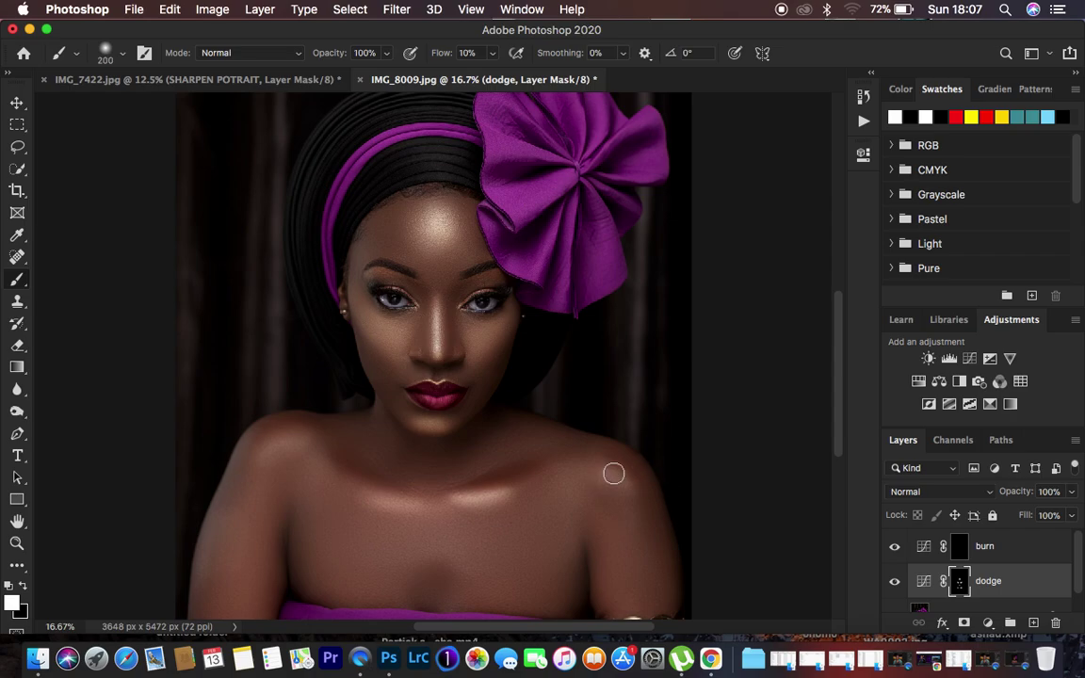
mouse_move(325, 469)
mouse_down()
mouse_move(283, 428)
mouse_move(274, 446)
mouse_move(264, 441)
mouse_move(246, 501)
mouse_up()
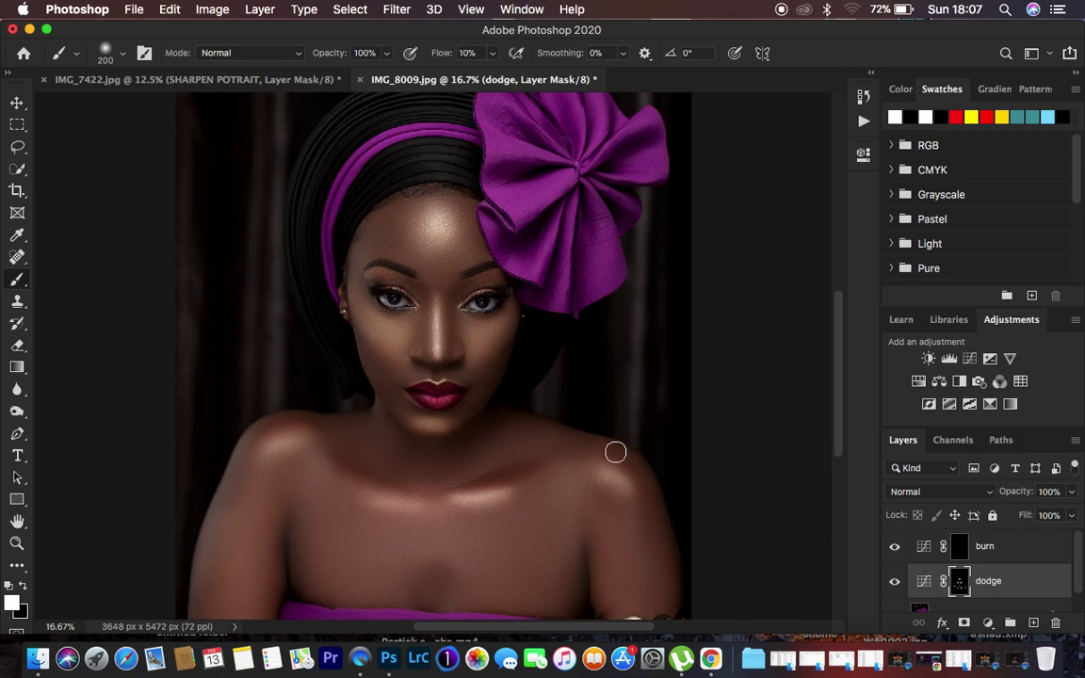
With a 70 brush, brighten both upper eyelids and the upper lip highlight.
key(super+plus)
key(super+plus)
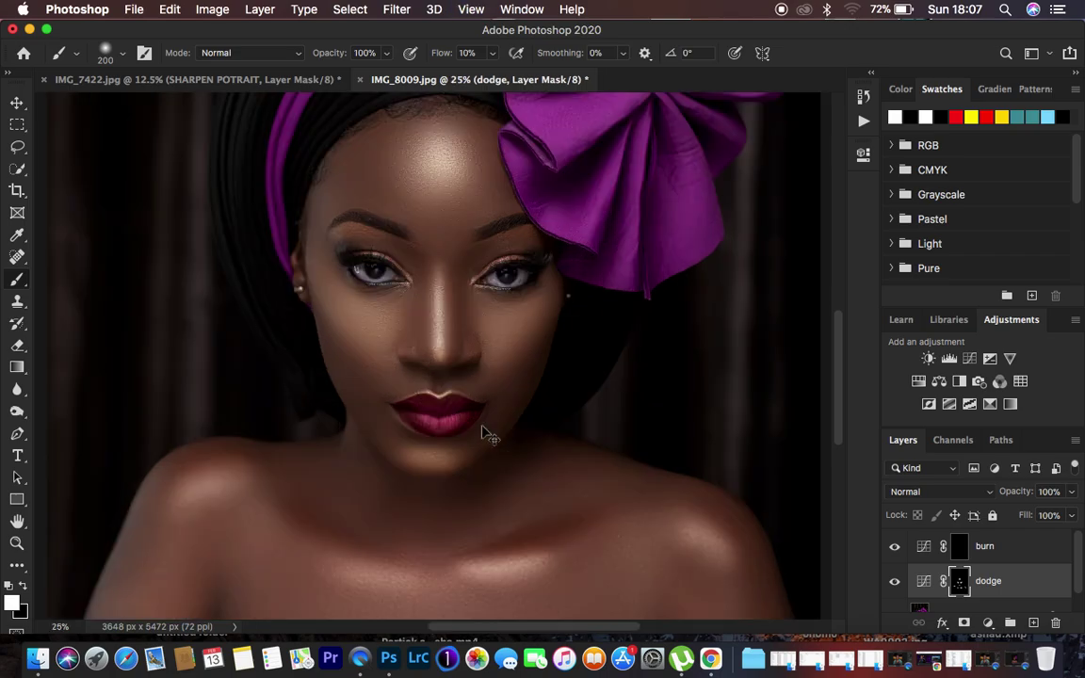
key(bracketleft)
key(bracketleft)
key(bracketleft)
key(bracketleft)
key(bracketleft)
key(bracketleft)
key(bracketleft)
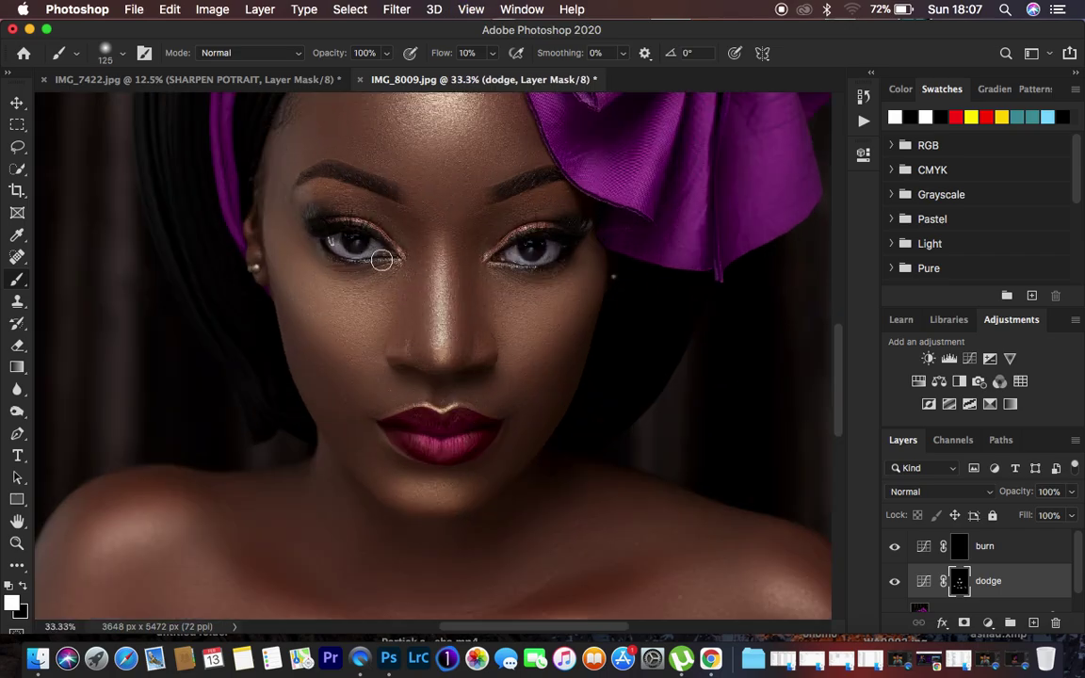
mouse_move(323, 218)
mouse_down()
mouse_move(370, 223)
mouse_move(395, 243)
mouse_move(369, 221)
mouse_move(340, 217)
mouse_move(402, 251)
mouse_move(377, 228)
mouse_move(332, 218)
mouse_move(383, 228)
mouse_move(404, 253)
mouse_up()
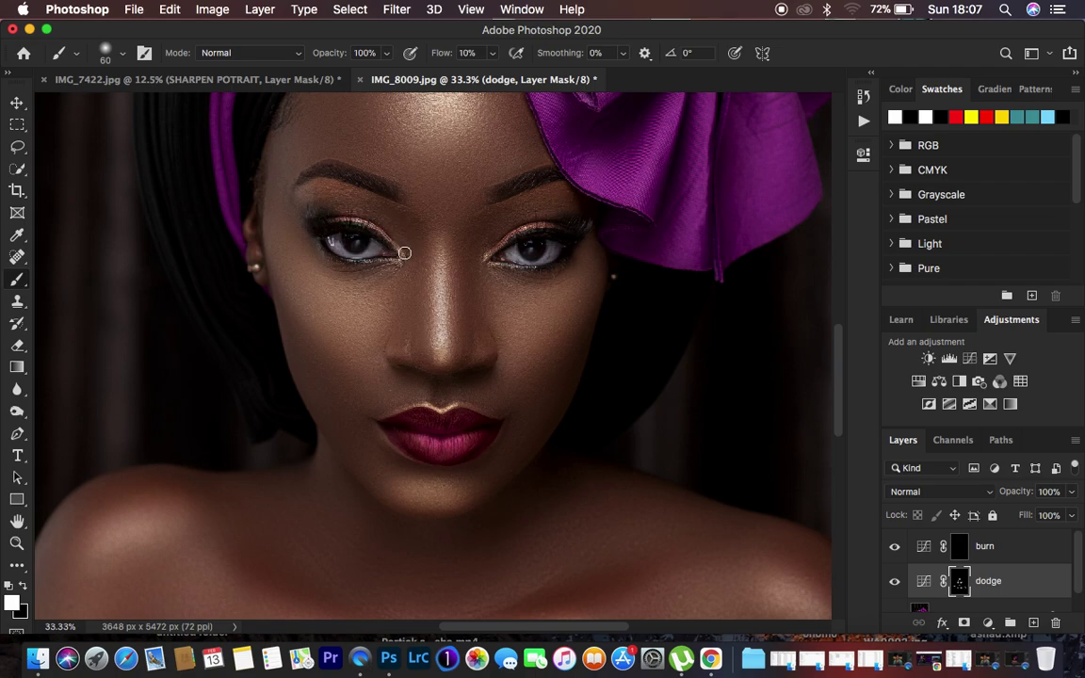
mouse_move(501, 244)
mouse_down()
mouse_move(489, 250)
mouse_move(559, 220)
mouse_move(517, 230)
mouse_move(516, 244)
mouse_move(559, 220)
mouse_move(514, 251)
mouse_up()
mouse_move(426, 410)
mouse_down()
mouse_move(461, 412)
mouse_move(430, 408)
mouse_move(436, 431)
mouse_move(416, 444)
mouse_move(466, 438)
mouse_move(414, 440)
mouse_up()
key(super+minus)
key(super+minus)
key(super+minus)
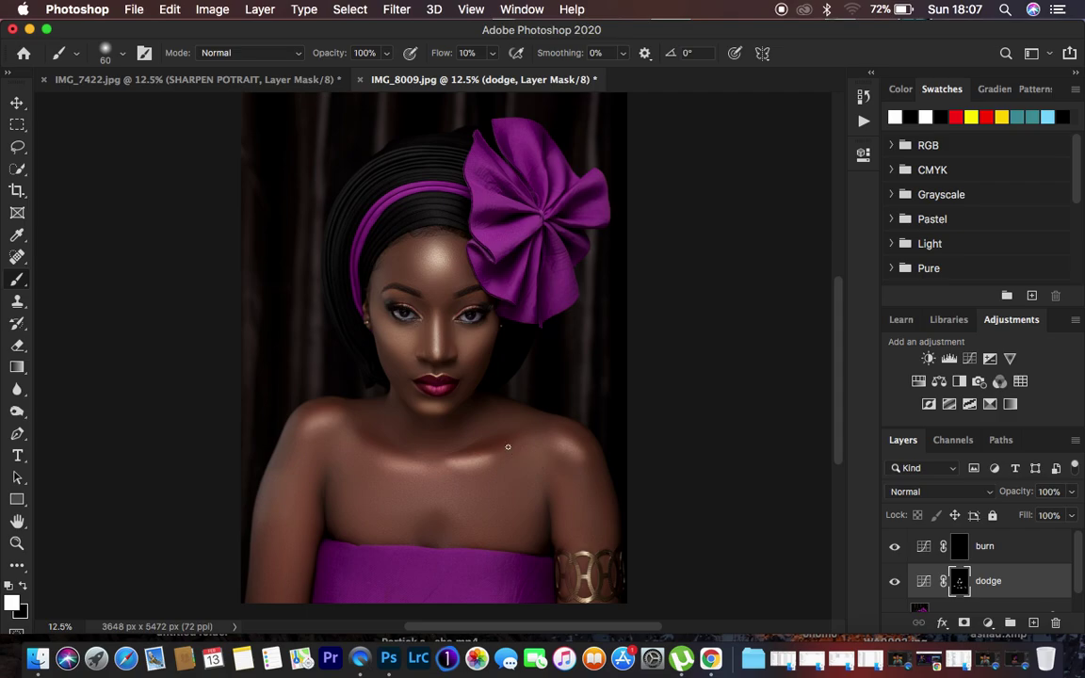
On the burn mask, darken around the left eye, the left cheek and beside the nose.
click(958, 548)
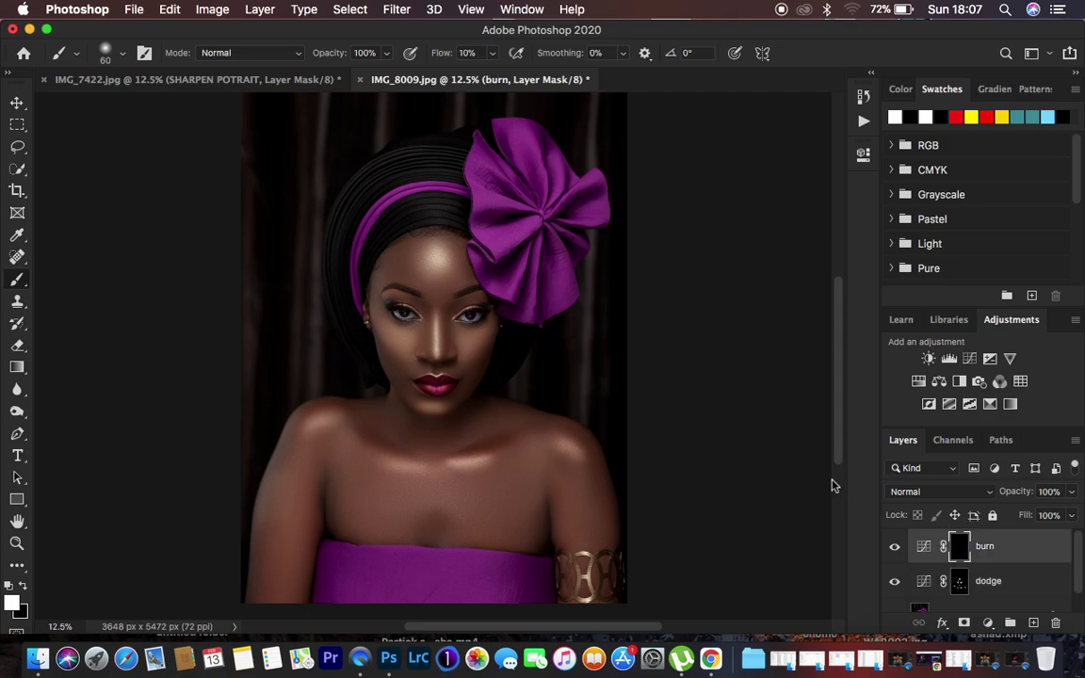
key(super+plus)
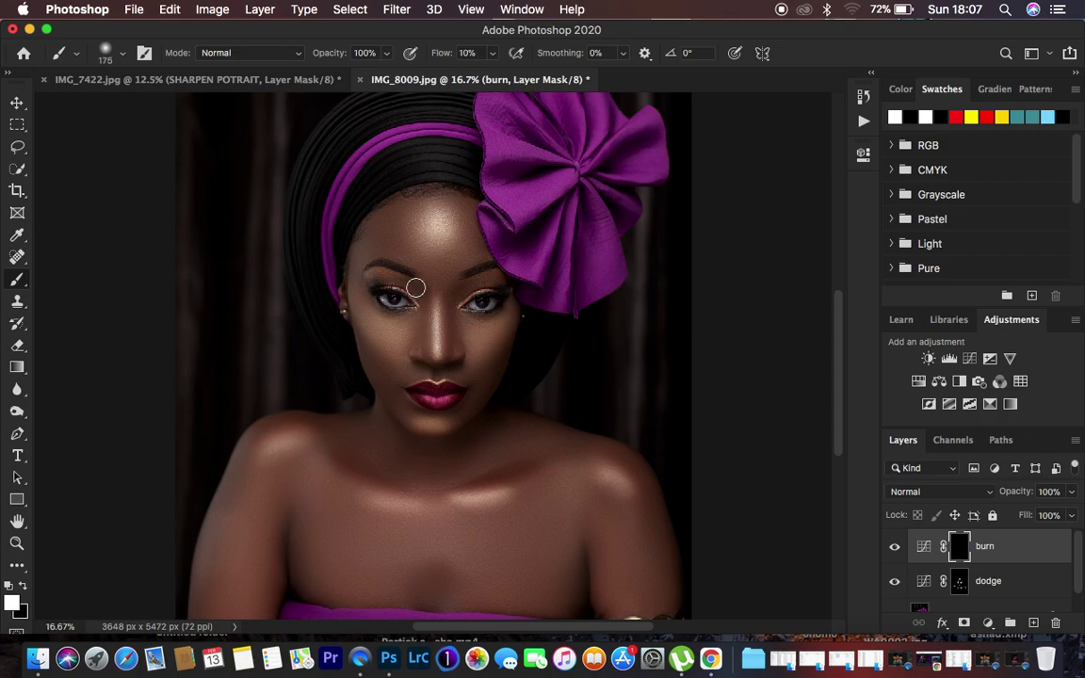
mouse_move(407, 284)
mouse_down()
mouse_move(424, 296)
mouse_move(415, 293)
mouse_move(424, 347)
mouse_move(415, 282)
mouse_move(426, 310)
mouse_move(421, 349)
mouse_move(421, 293)
mouse_move(427, 310)
mouse_move(383, 316)
mouse_move(428, 256)
mouse_move(456, 306)
mouse_move(448, 351)
mouse_move(450, 308)
mouse_move(462, 295)
mouse_move(450, 360)
mouse_move(406, 324)
mouse_up()
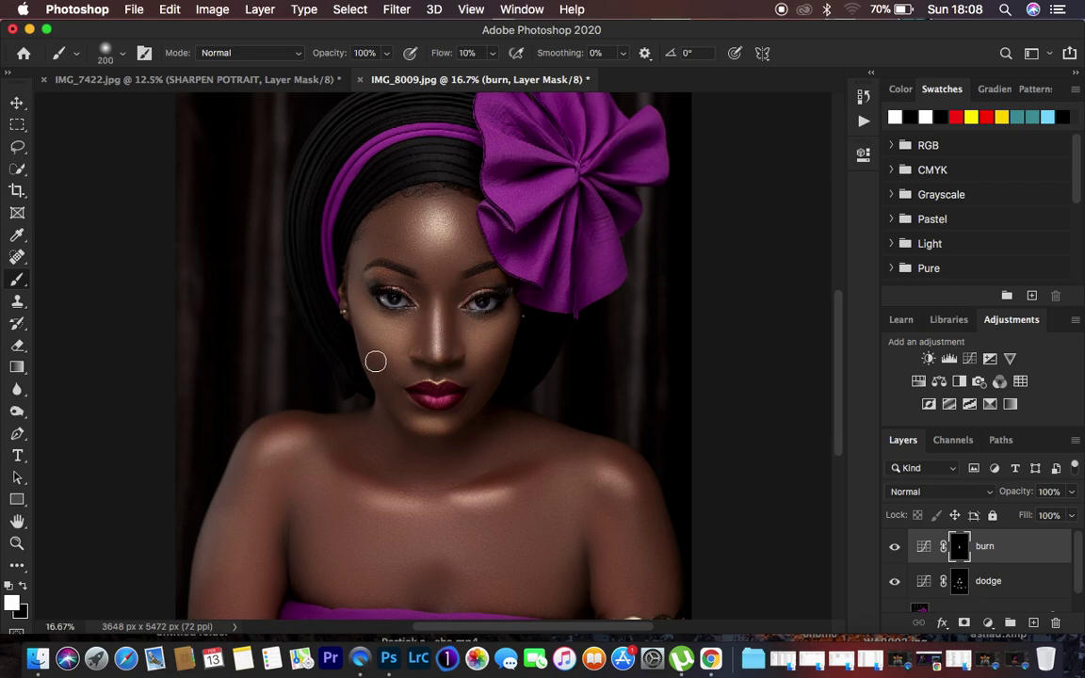
key(bracketright)
mouse_move(356, 322)
mouse_down()
mouse_move(389, 390)
mouse_move(359, 338)
mouse_move(394, 393)
mouse_up()
mouse_move(504, 335)
mouse_down()
mouse_move(480, 384)
mouse_move(506, 335)
mouse_up()
With a 400 brush, darken across the forehead and the upper chest.
key(bracketright)
key(bracketright)
mouse_move(387, 223)
mouse_down()
mouse_move(363, 242)
mouse_move(426, 183)
mouse_move(449, 230)
mouse_up()
drag(516, 460, 477, 476)
mouse_move(395, 467)
mouse_down()
mouse_move(356, 449)
mouse_move(381, 469)
mouse_move(301, 479)
mouse_up()
key(super+minus)
key(super+minus)
key(super+plus)
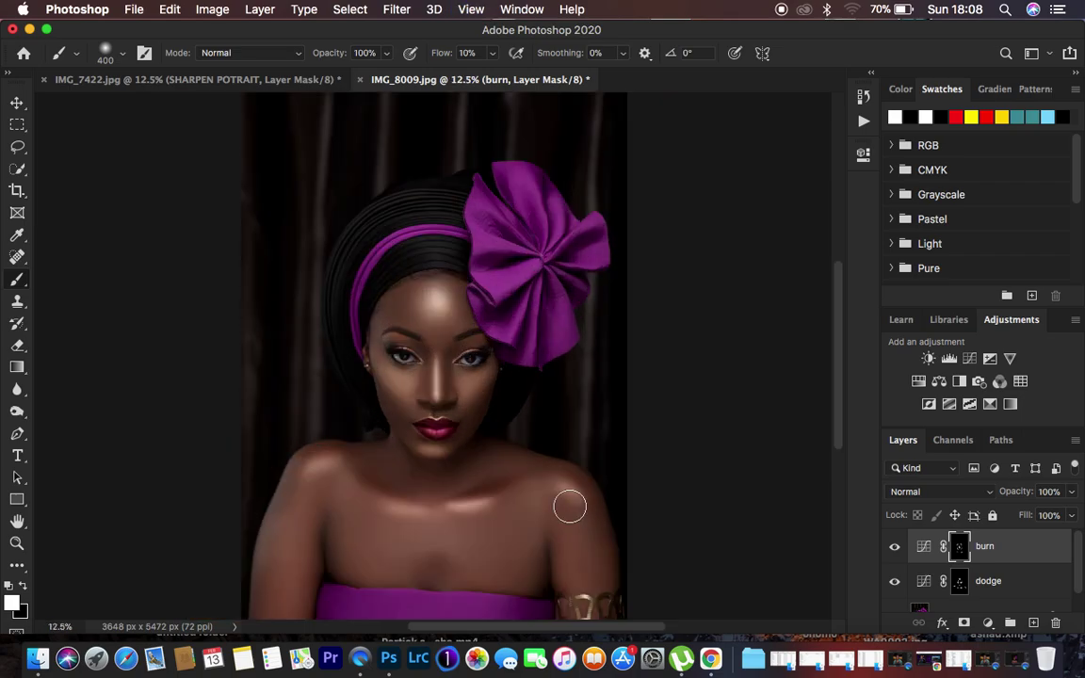
Toggle the burn and dodge layers' visibility to compare the portrait with and without them.
click(895, 548)
click(895, 549)
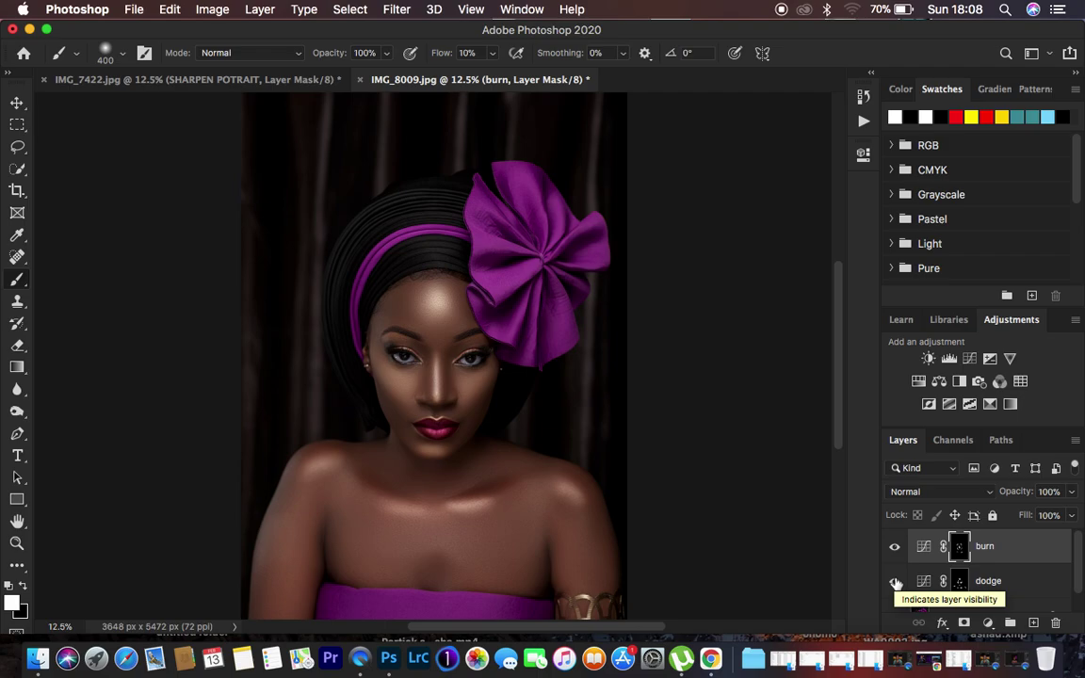
click(895, 583)
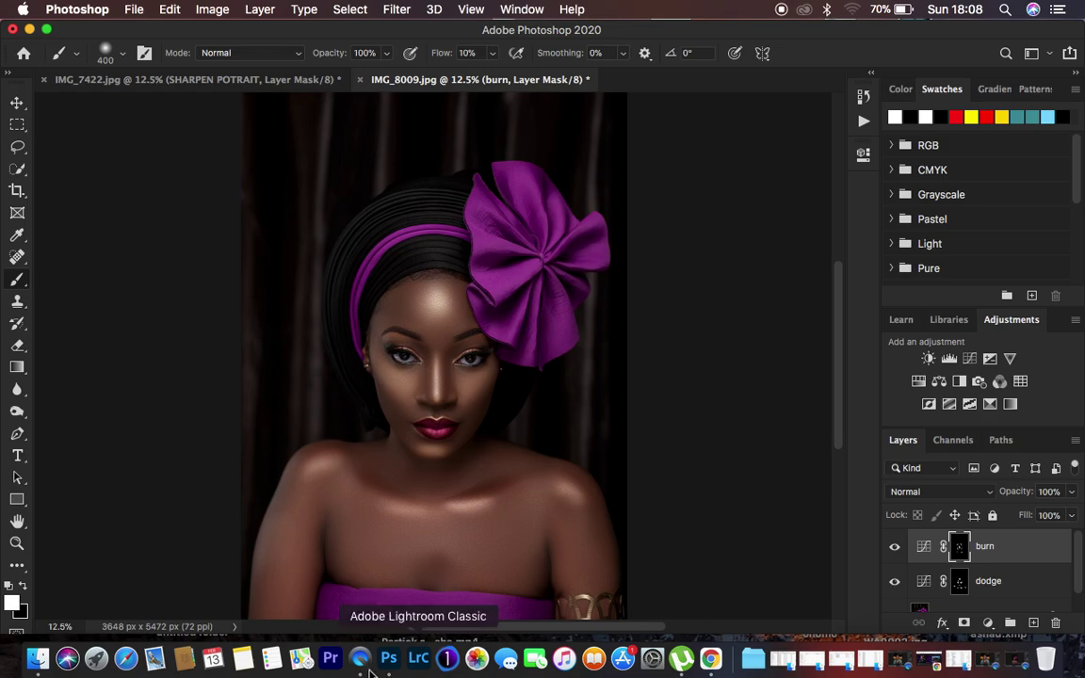
Swap the painting colours and back, then lower the burn layer's opacity to 60%.
click(24, 587)
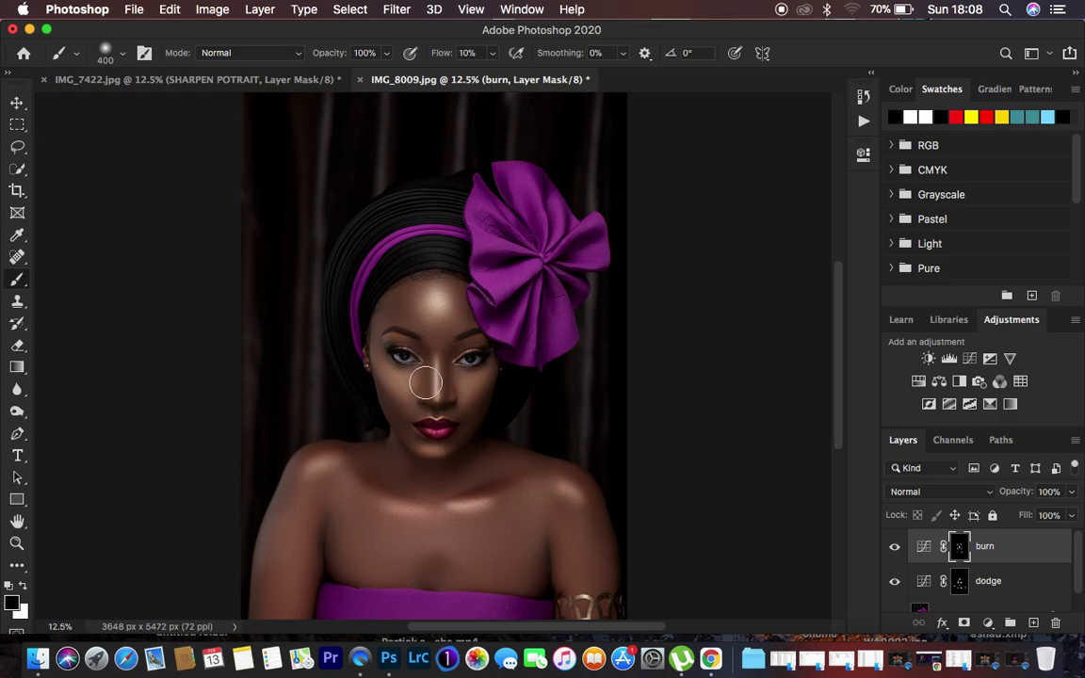
click(25, 587)
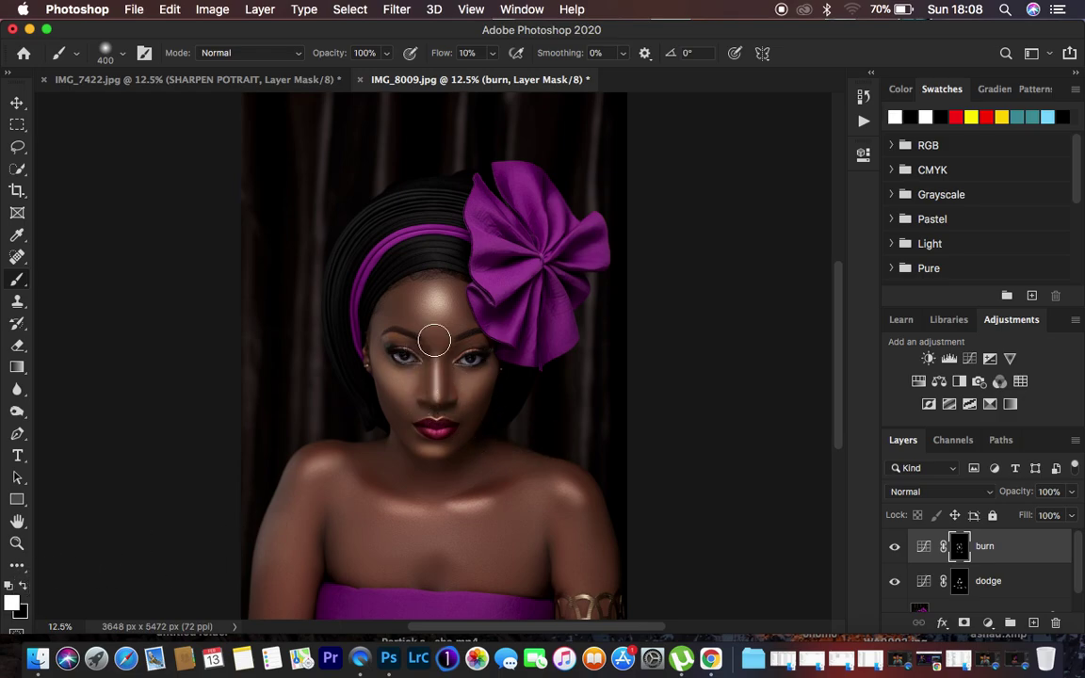
drag(1019, 492, 991, 494)
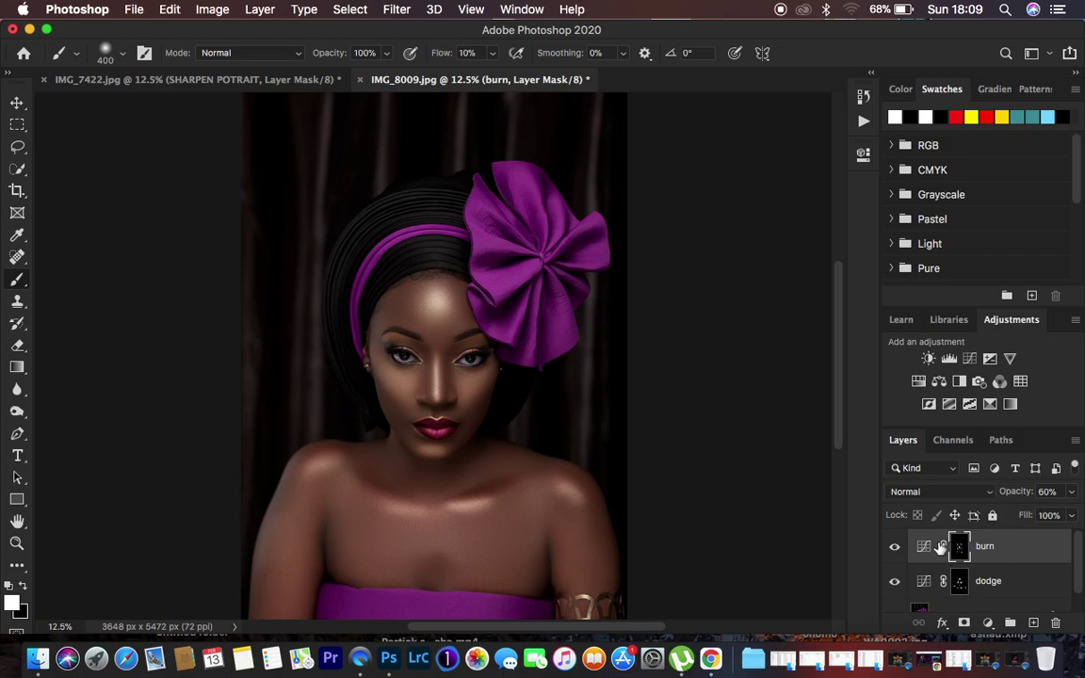
Compare with the burn layer hidden and adjust the dodge layer's opacity.
click(893, 547)
click(1014, 589)
mouse_move(1015, 492)
mouse_down()
mouse_move(951, 491)
mouse_move(1016, 495)
mouse_up()
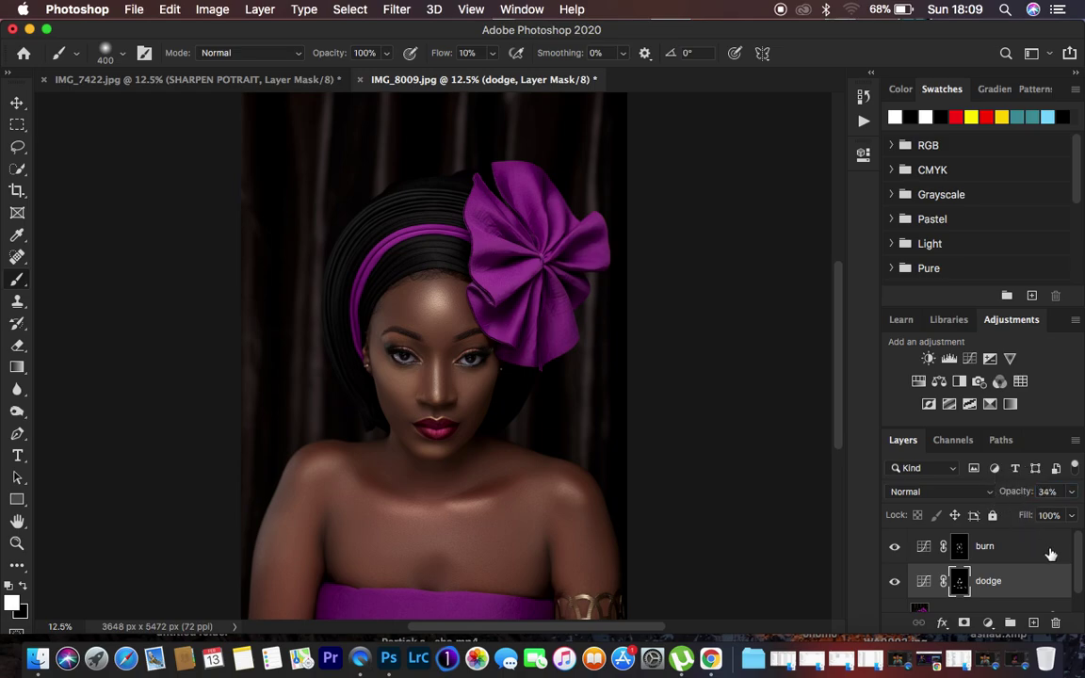
Group the dodge and burn layers and name the group 'dnb'.
click(1051, 556)
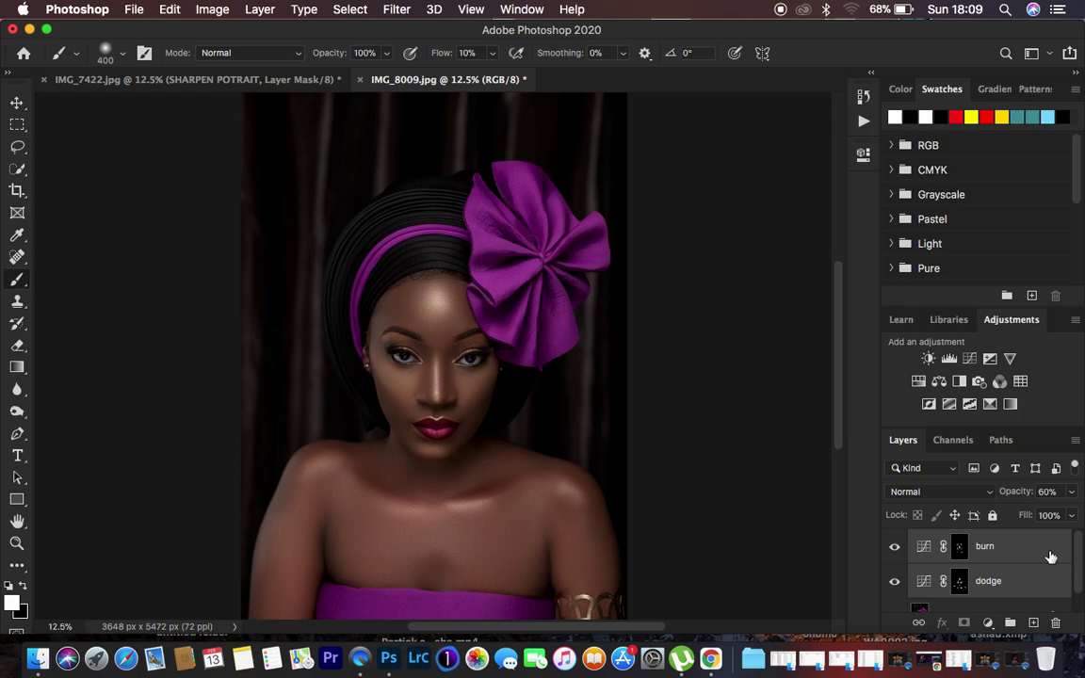
key(super+g)
double_click(952, 538)
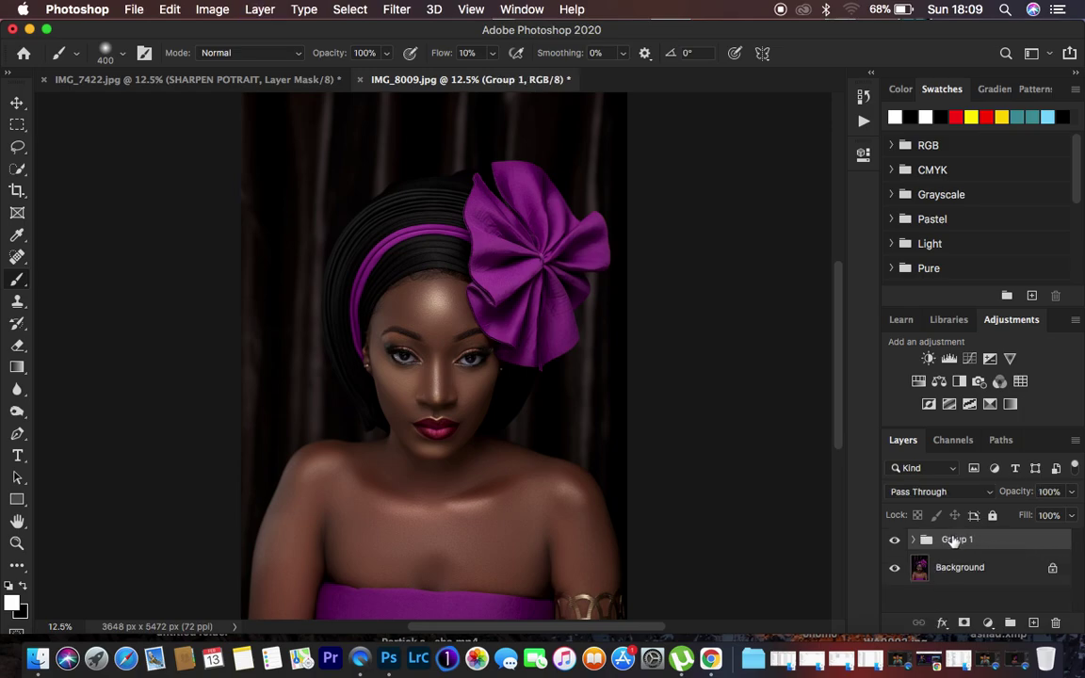
text(dnb)
key(Return)
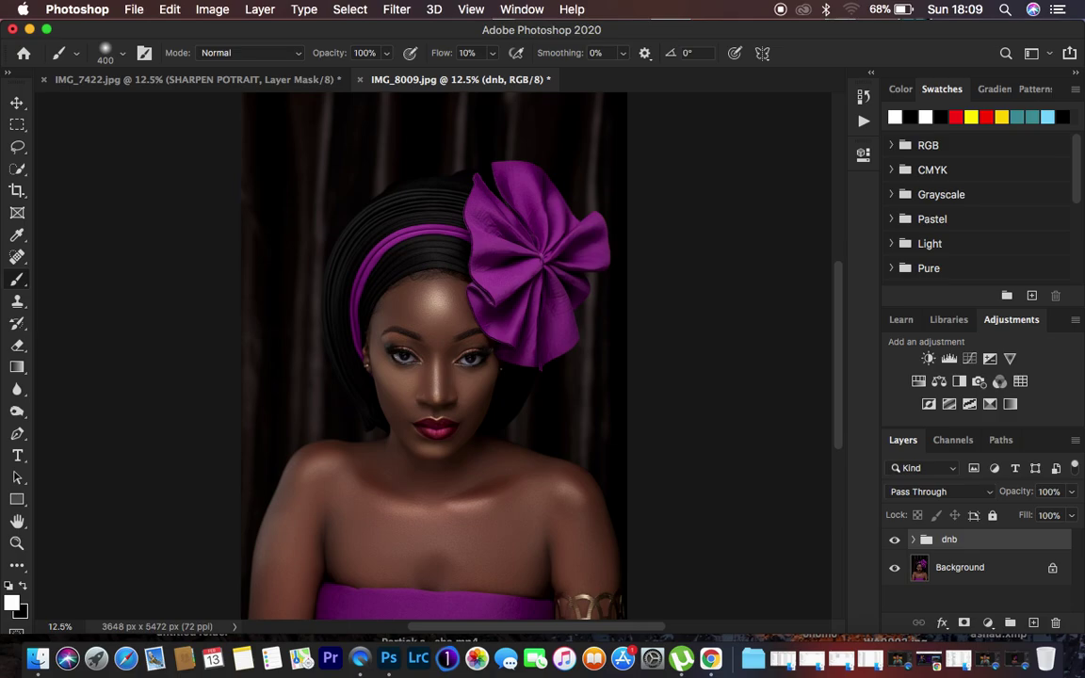
Show the dnb group, lower its opacity to 90%, and compare before and after.
click(894, 542)
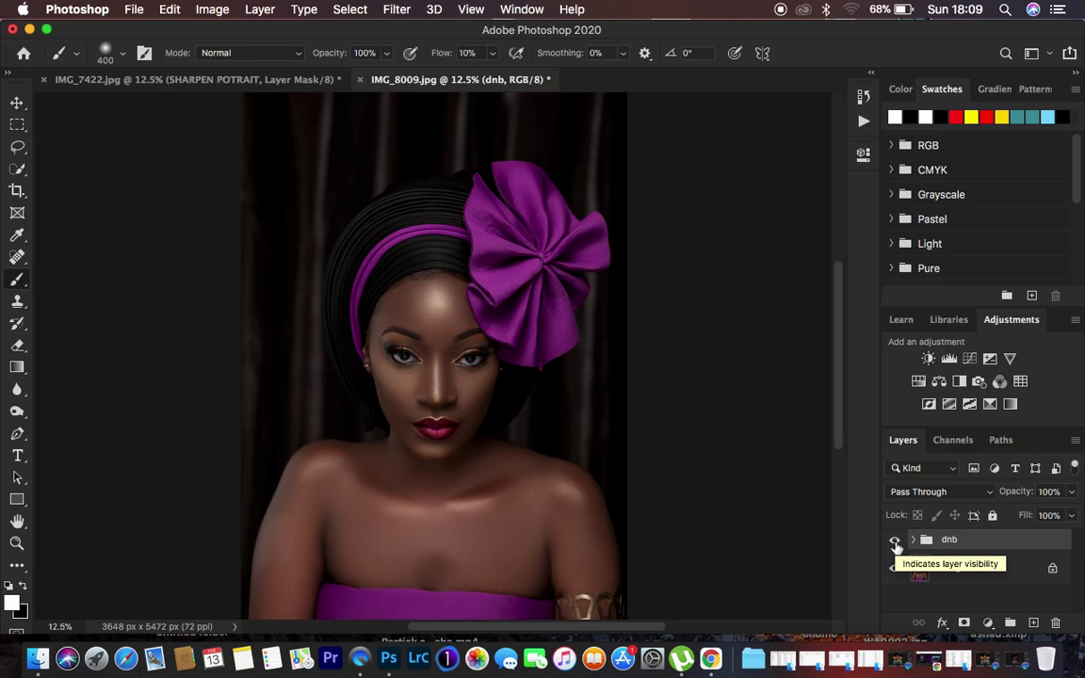
drag(1007, 489, 1004, 496)
click(893, 540)
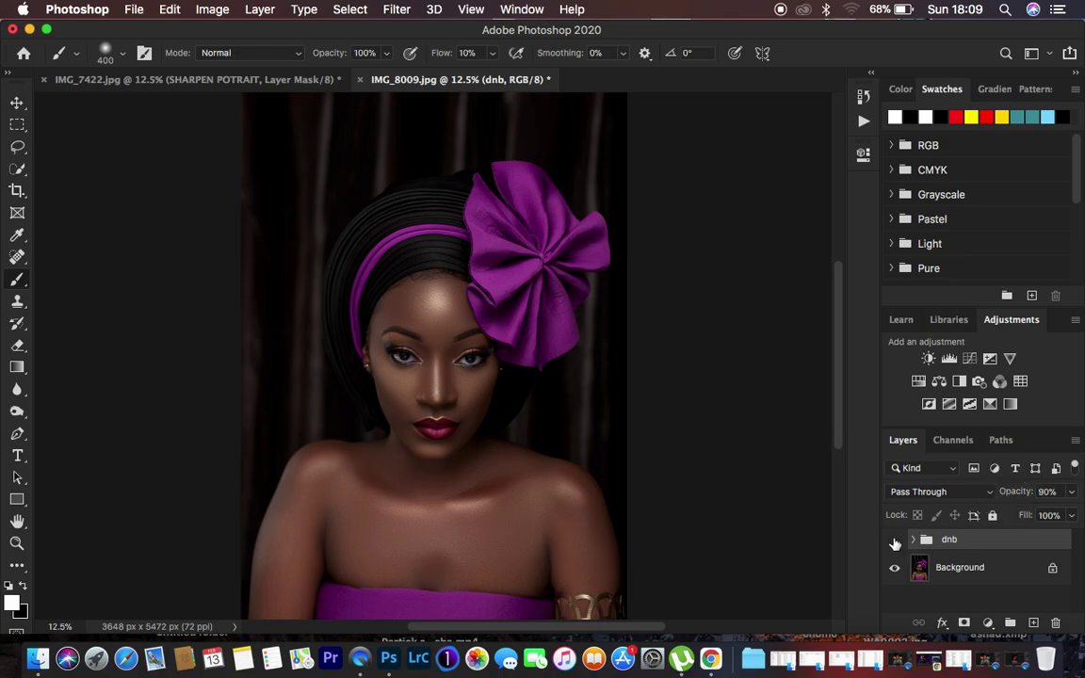
click(894, 539)
Stamp all visible layers into merged Layer 1 and add an empty Layer 2 above it.
key(super+alt+shift+e)
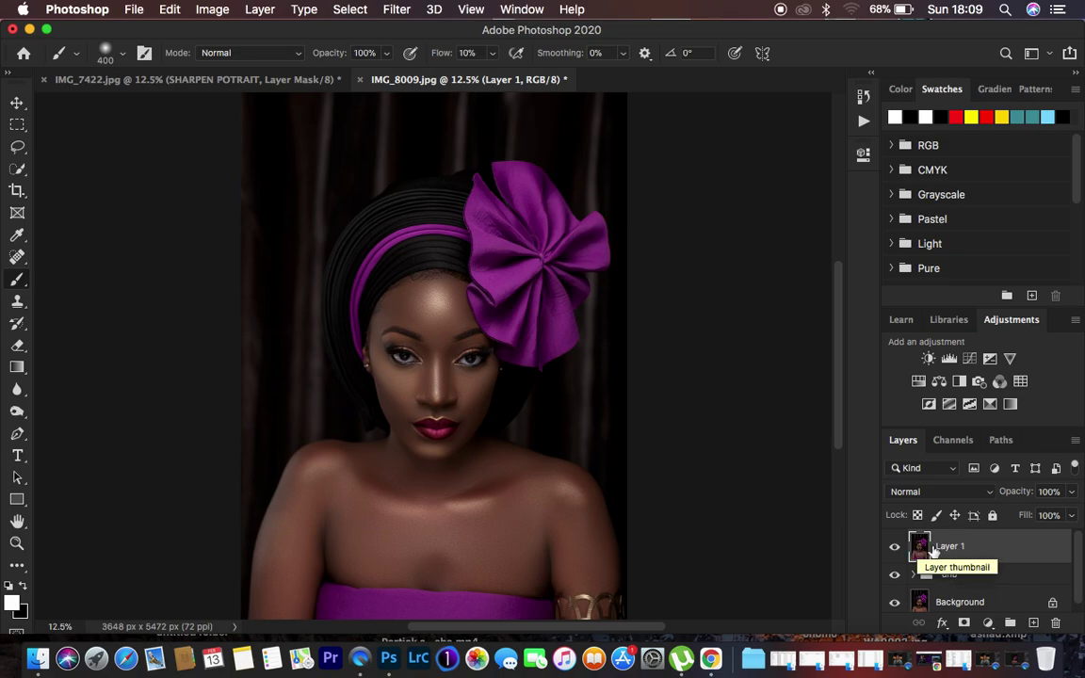
click(1032, 624)
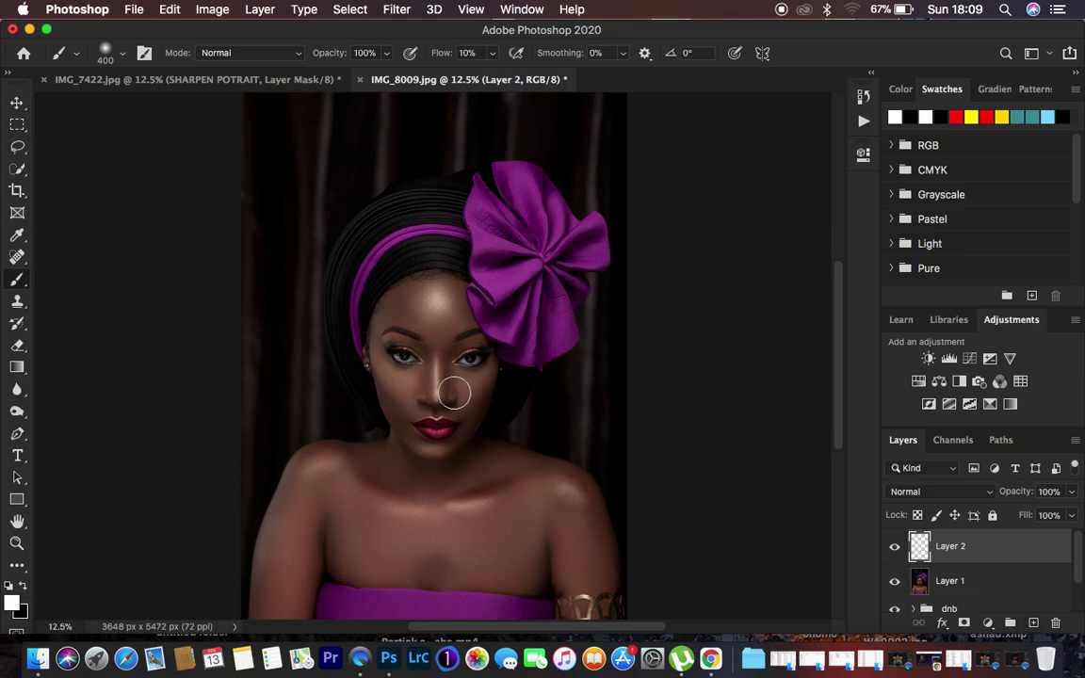
key(super+plus)
key(super+plus)
key(super+plus)
key(super+plus)
key(super+plus)
key(super+plus)
key(super+plus)
key(super+plus)
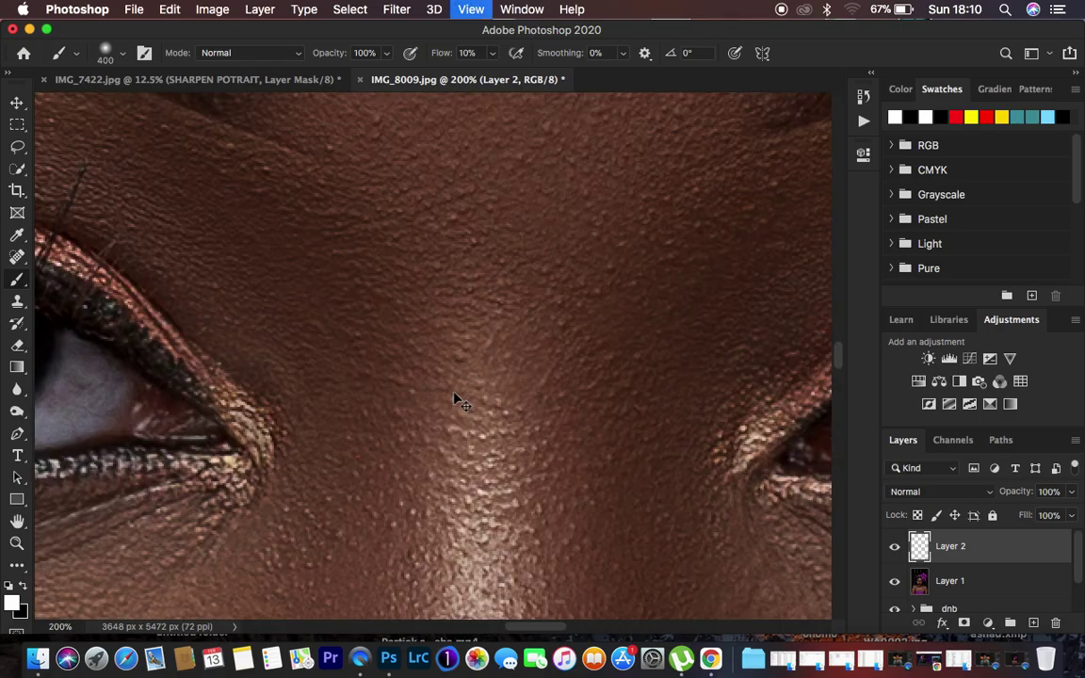
Choose the Spot Healing Brush, set its mode to Normal, and reopen the mode list for Lighten.
scroll(460, 399, left, 10)
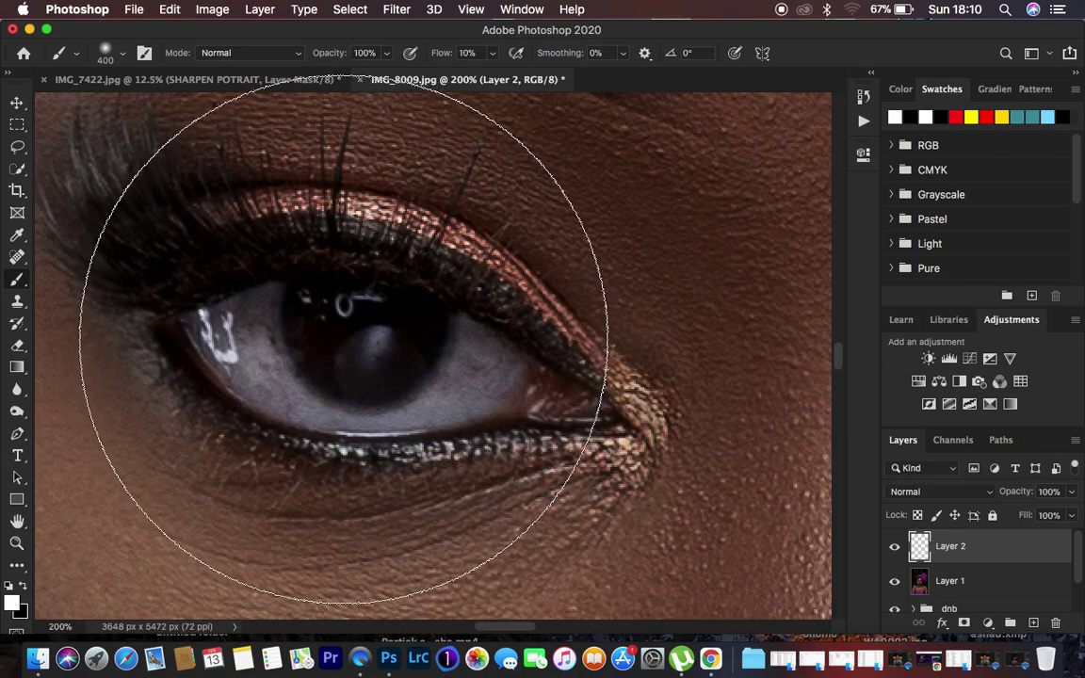
click(16, 257)
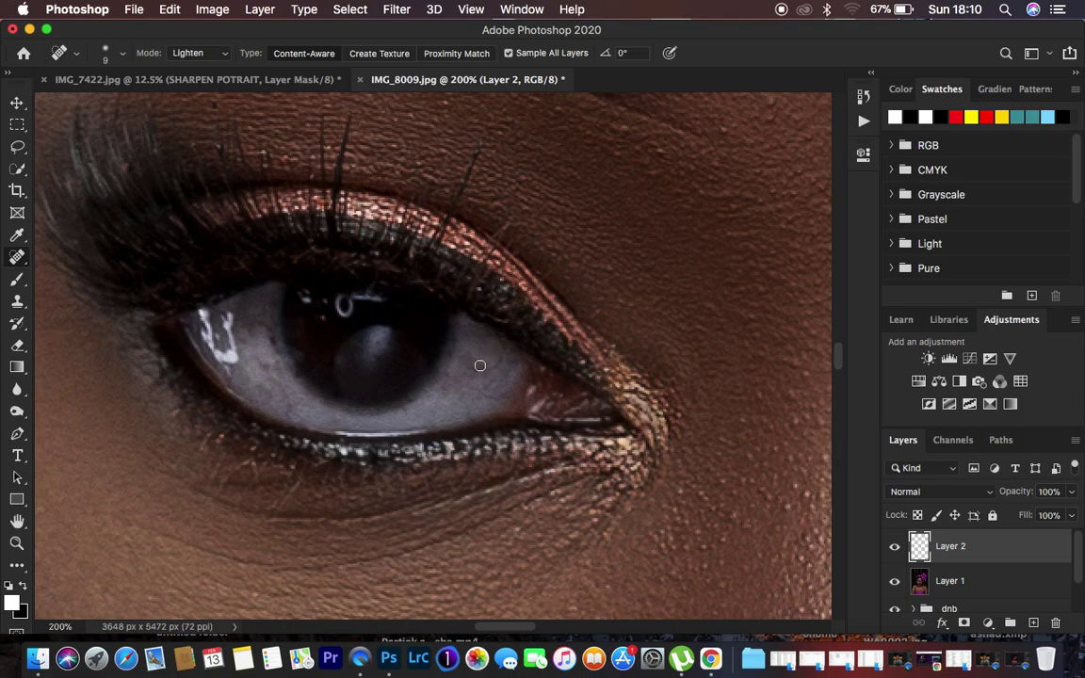
click(209, 52)
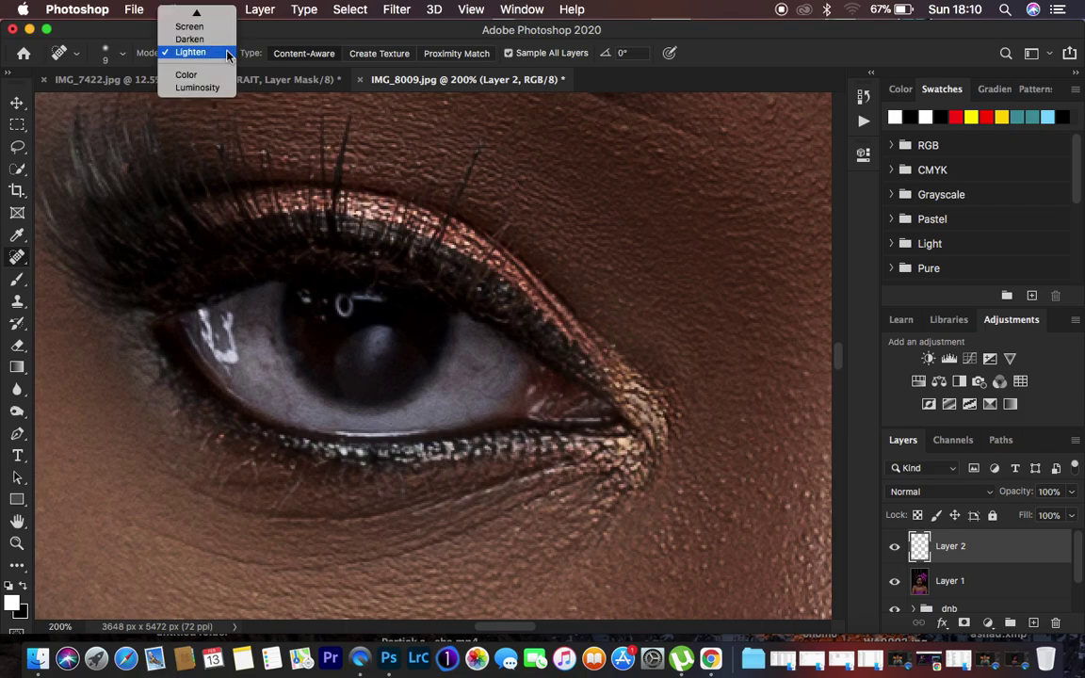
click(193, 15)
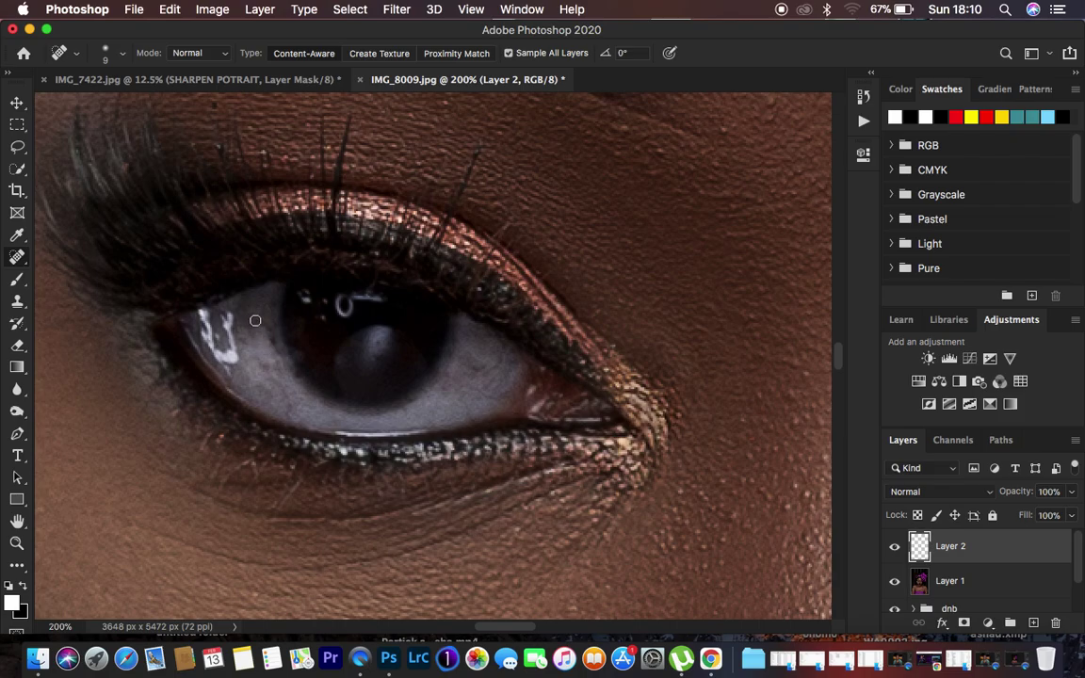
click(208, 53)
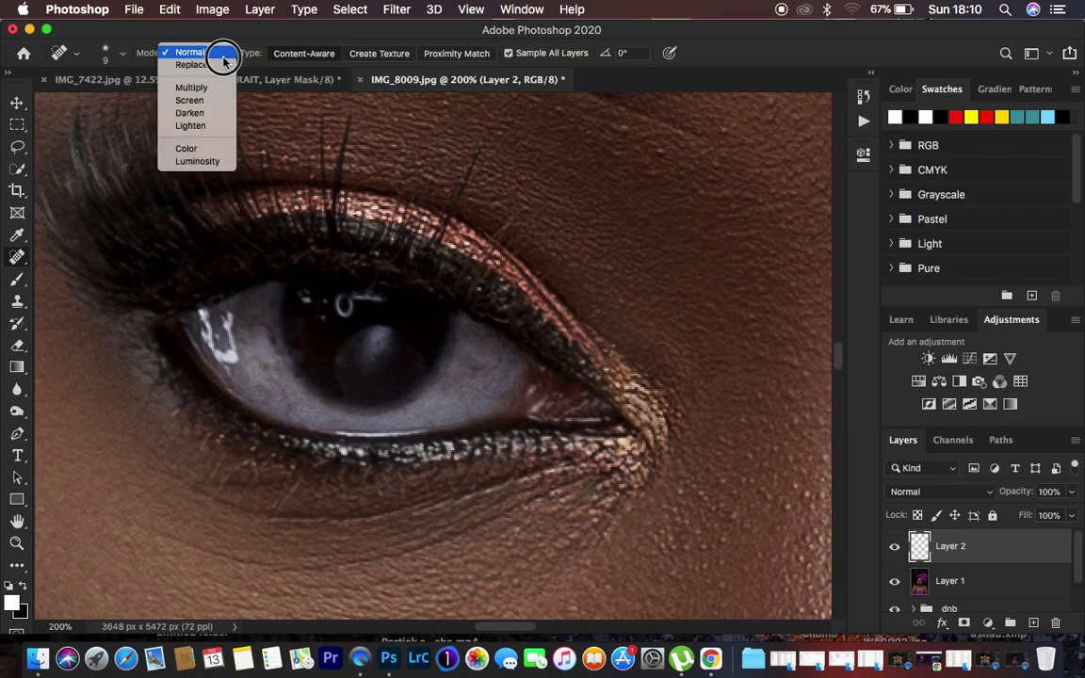
Heal the veins in the eye whites with the Spot Healing Brush in Lighten mode, checking at several zoom levels.
click(211, 126)
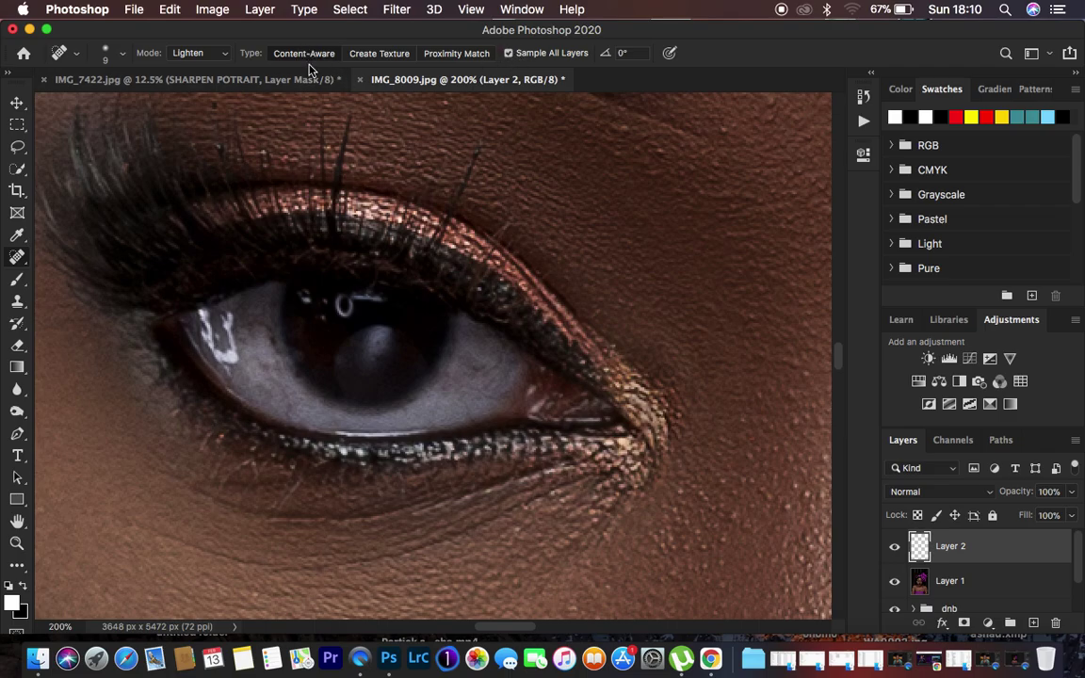
click(262, 315)
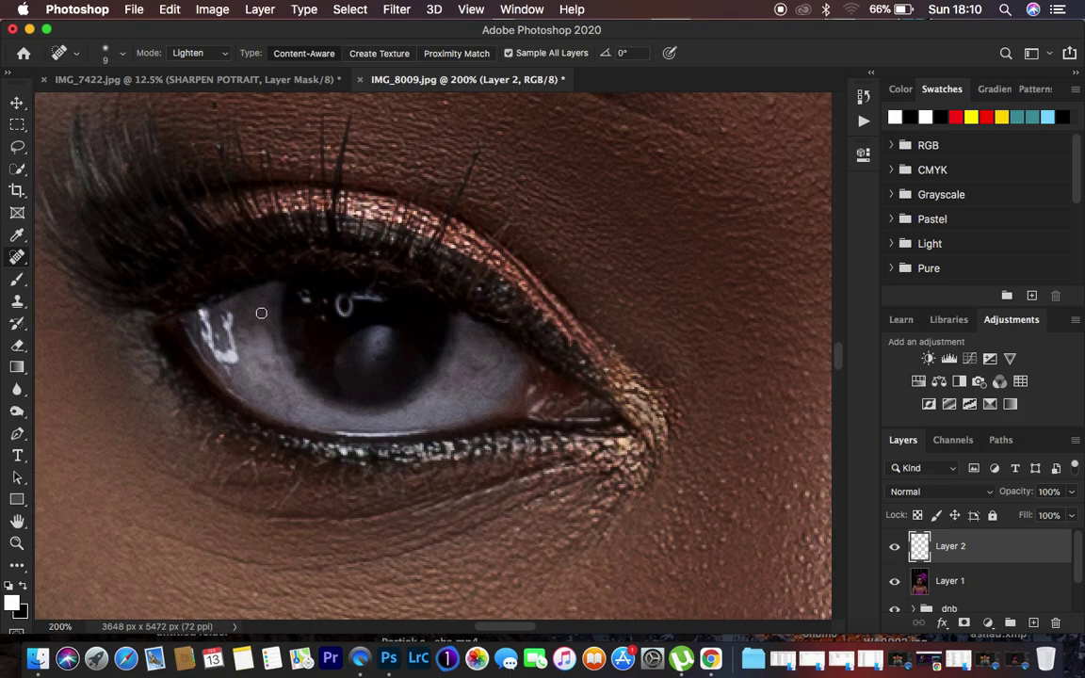
mouse_move(233, 318)
mouse_down()
mouse_move(259, 361)
mouse_move(254, 350)
mouse_up()
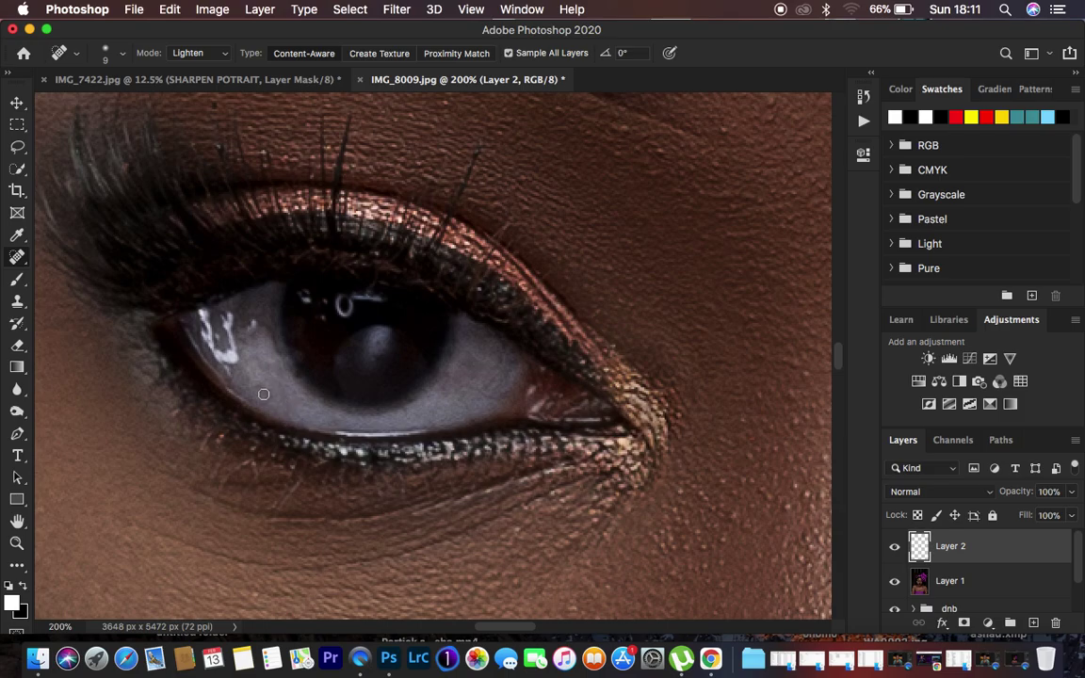
scroll(678, 346, right, 10)
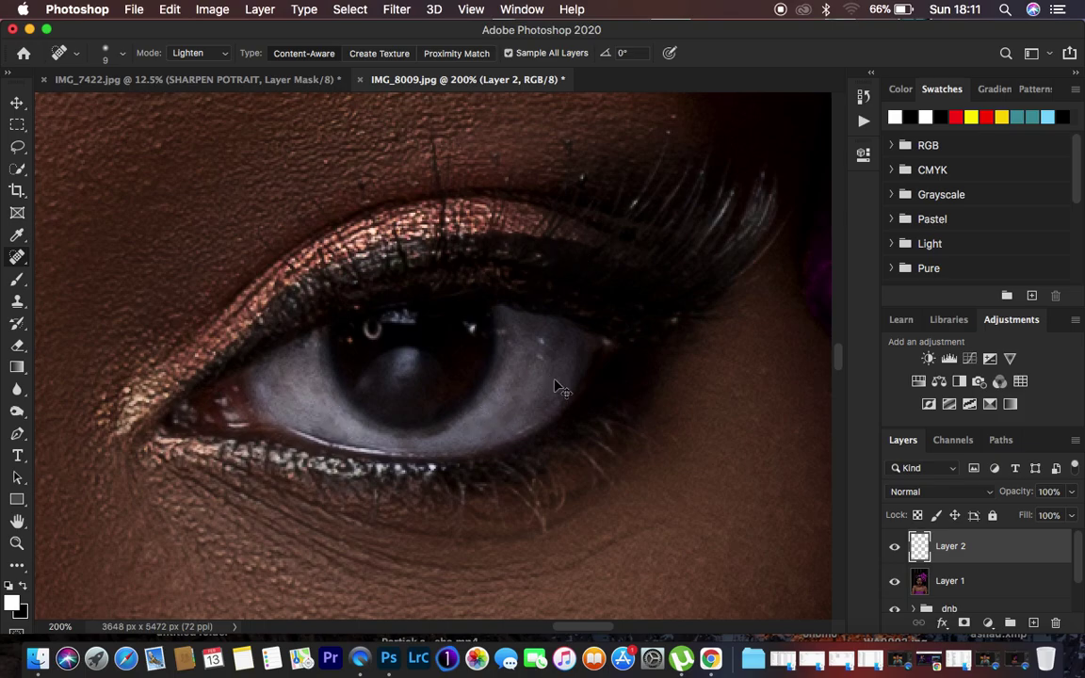
key(super+minus)
key(super+minus)
key(super+minus)
key(super+minus)
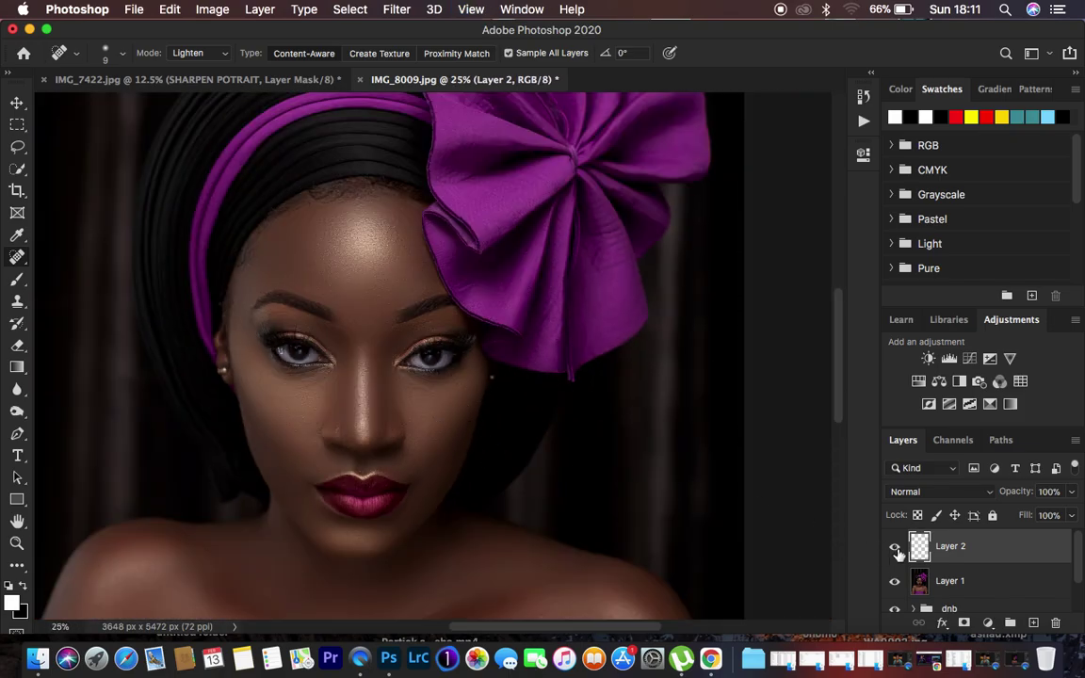
key(super+plus)
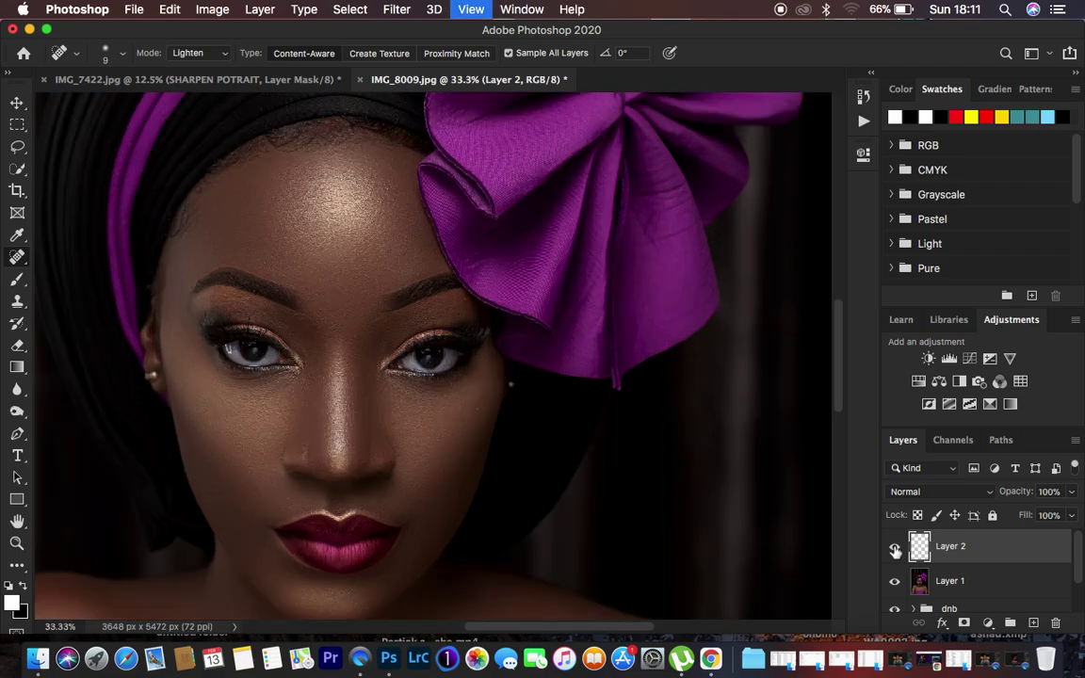
key(super+plus)
key(super+plus)
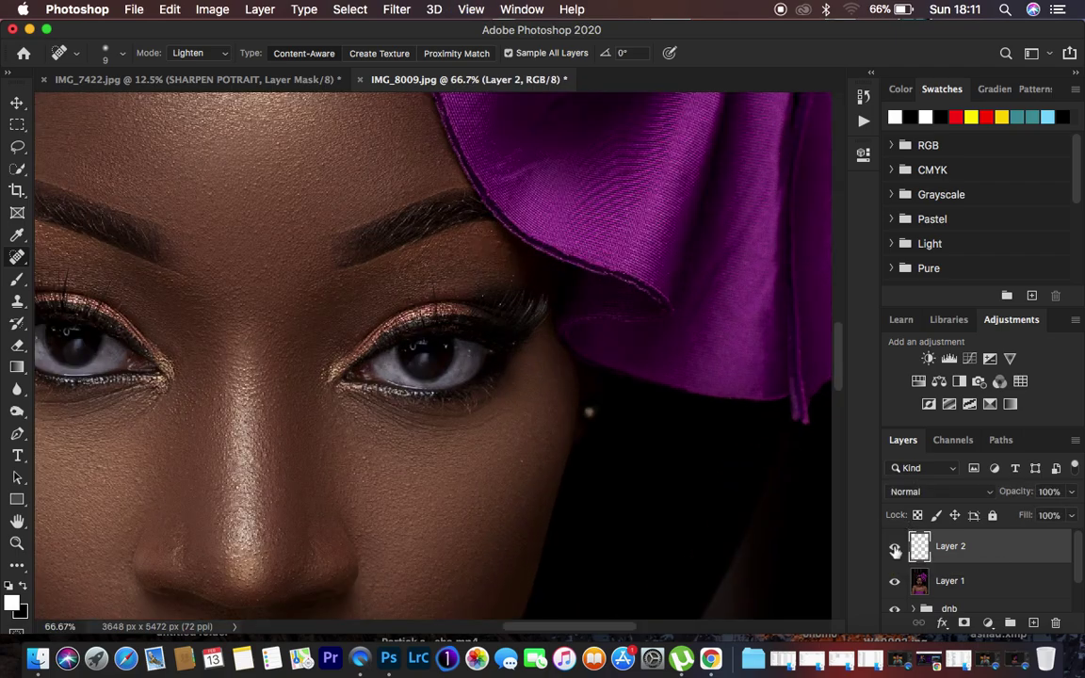
key(super+minus)
key(super+minus)
key(super+minus)
key(super+minus)
key(super+minus)
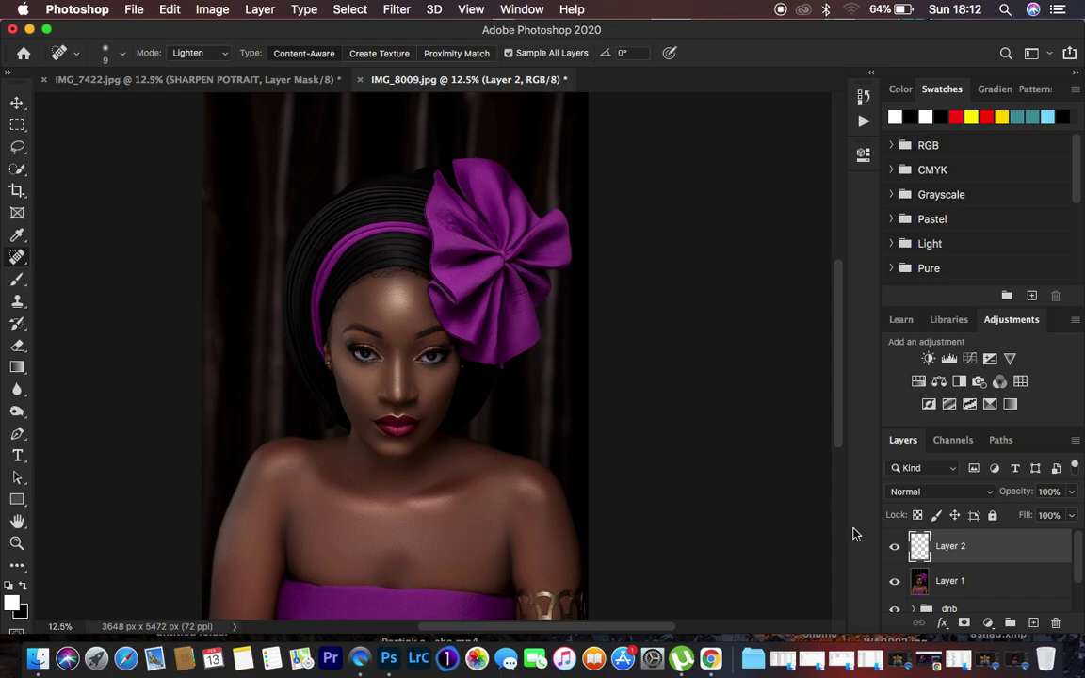
click(989, 628)
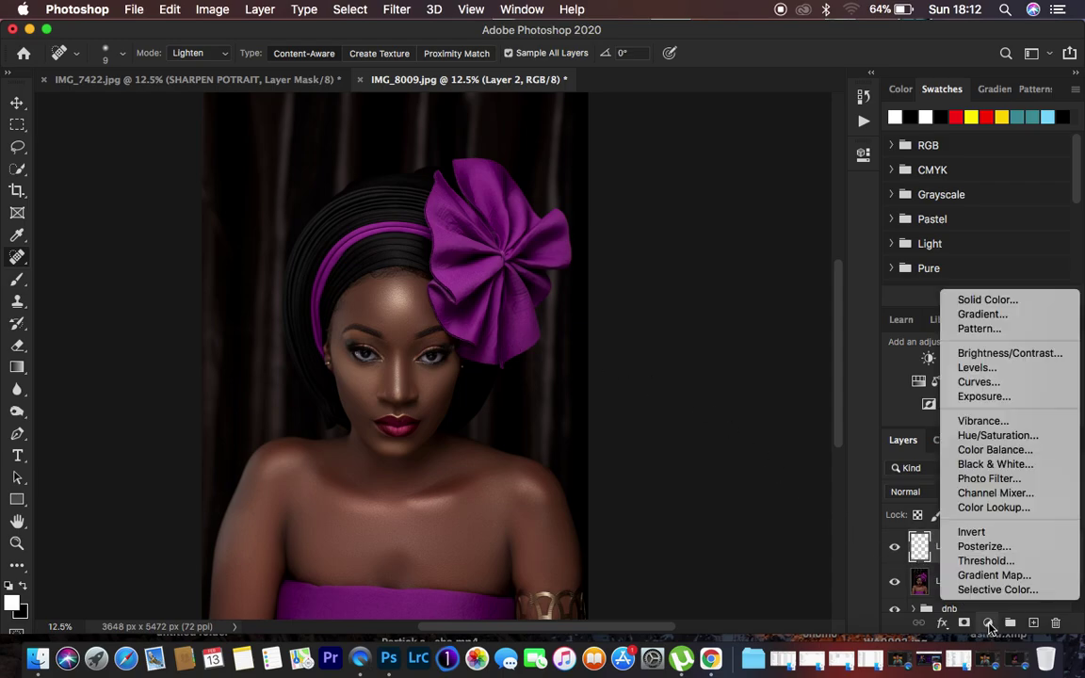
Add a Selective Color layer that adds +2 Black in the Blacks range.
click(990, 589)
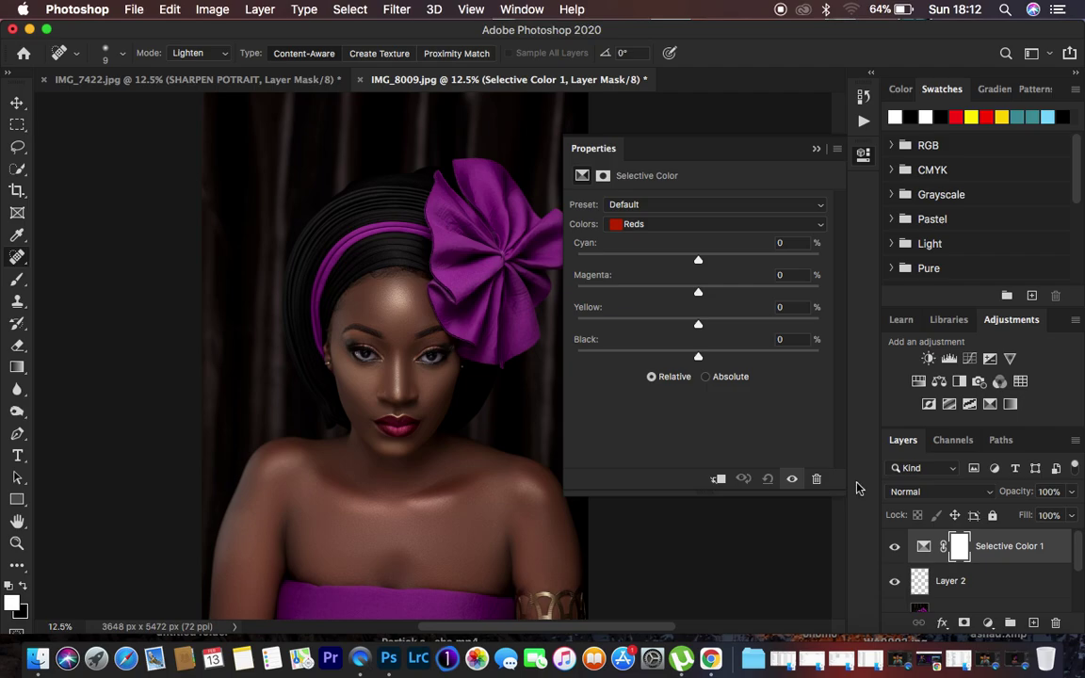
click(640, 224)
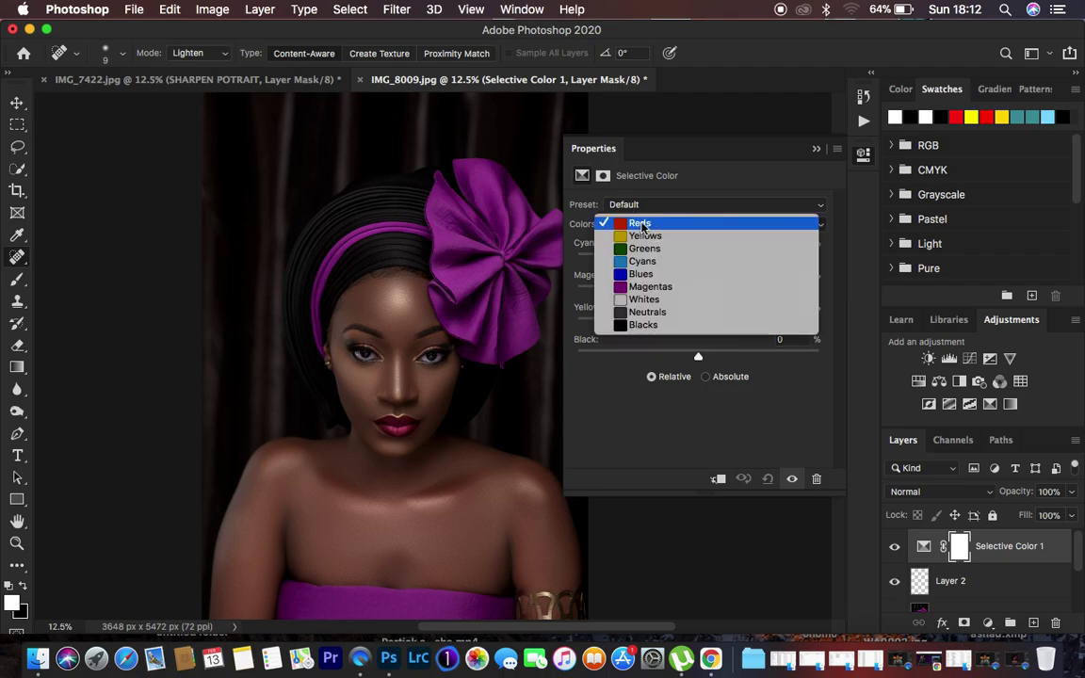
click(659, 323)
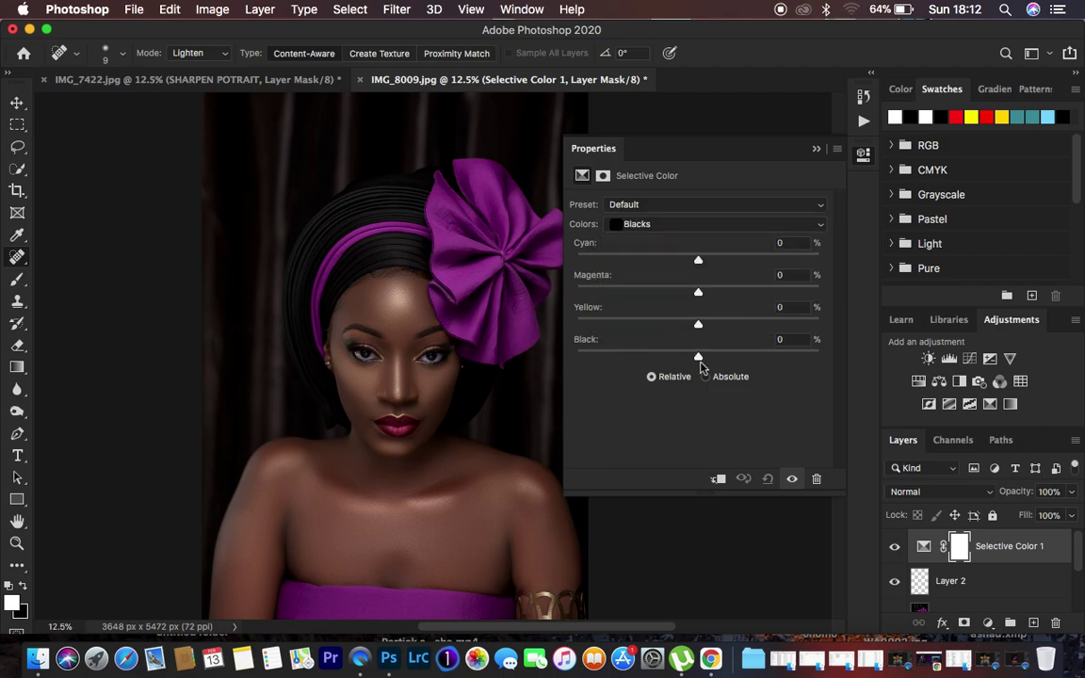
drag(699, 360, 701, 360)
click(815, 148)
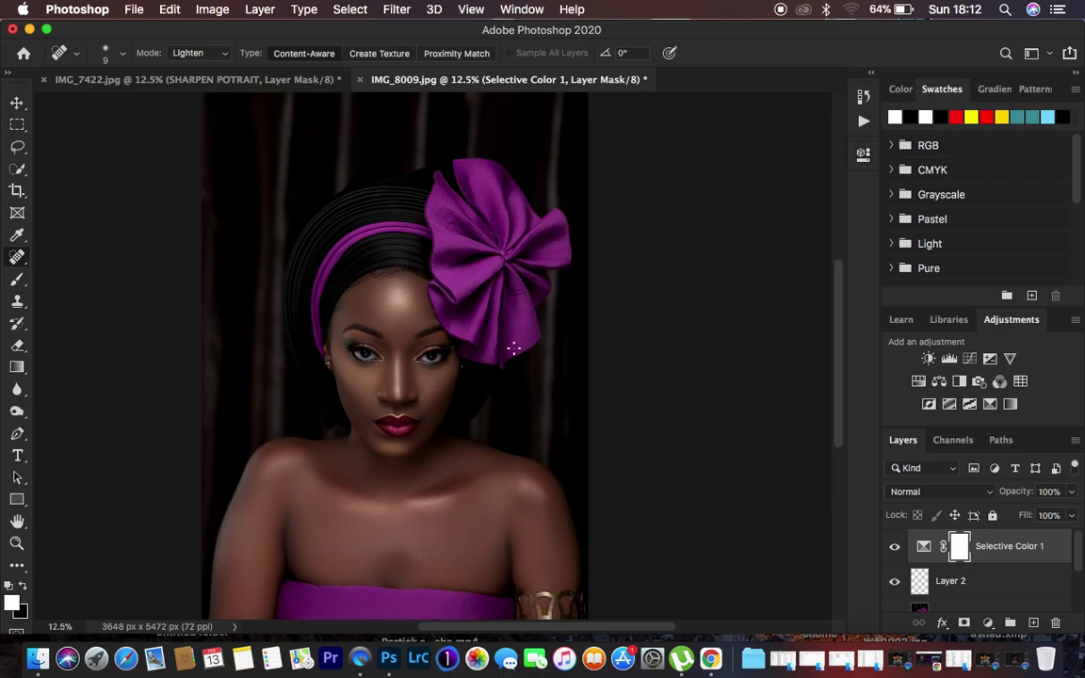
Invert the Selective Color mask to black and set up a small brush at 3% flow.
key(super+i)
click(17, 278)
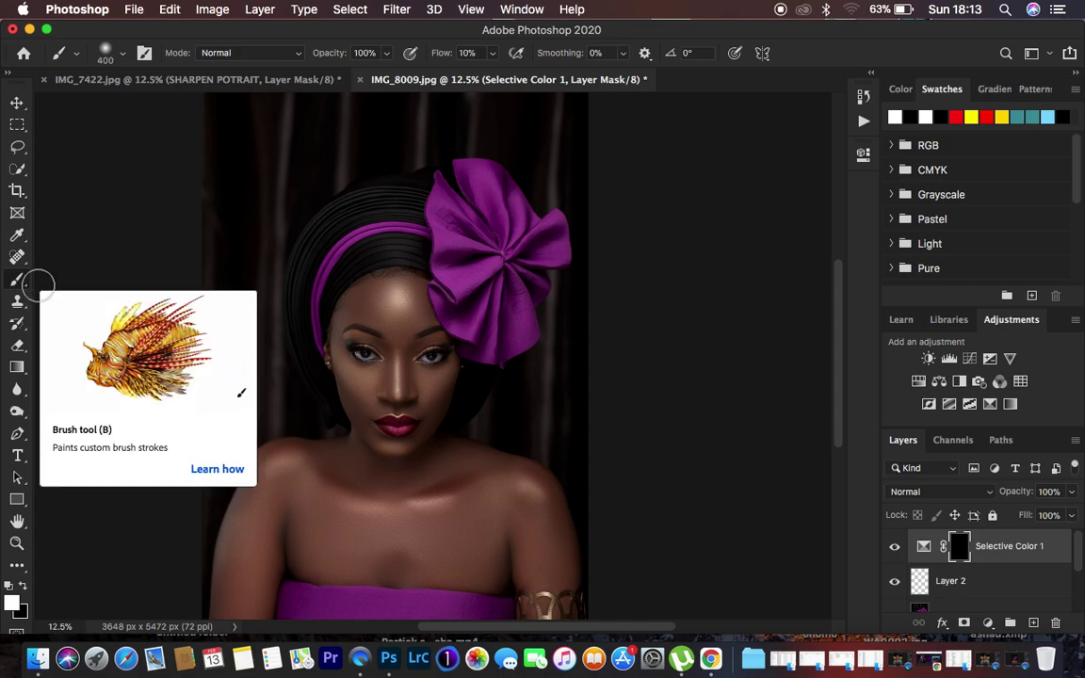
drag(445, 56, 434, 55)
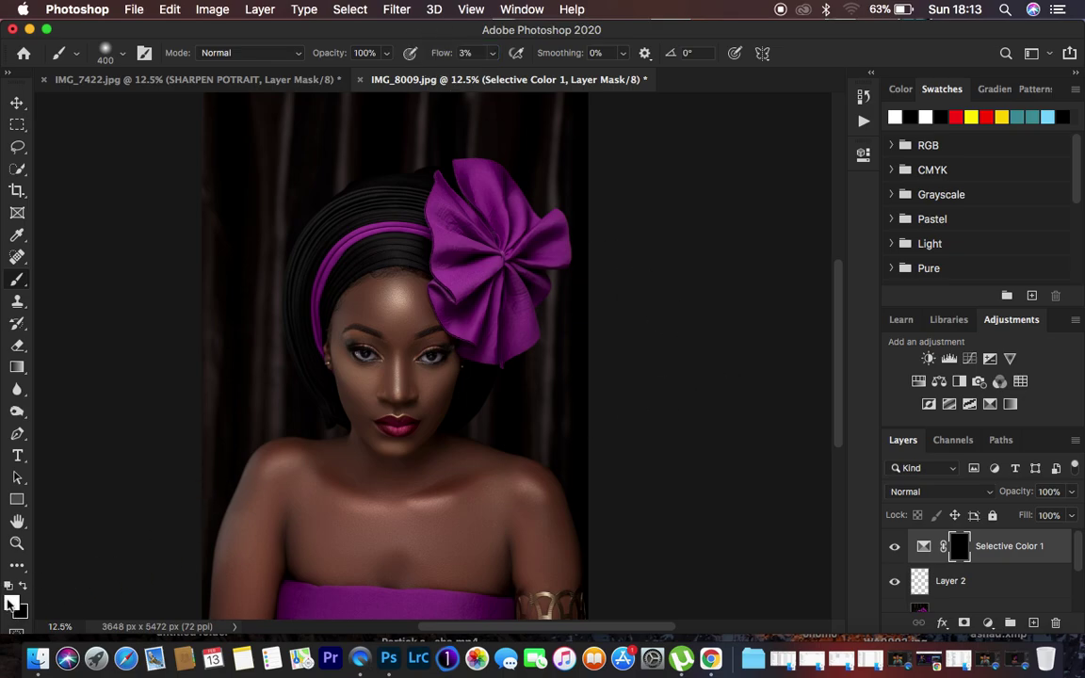
key(super+equal)
key(super+equal)
key(super+equal)
key(bracketleft)
key(bracketleft)
key(bracketleft)
key(bracketleft)
key(bracketleft)
key(bracketleft)
key(bracketleft)
key(bracketleft)
key(bracketleft)
key(bracketleft)
key(bracketleft)
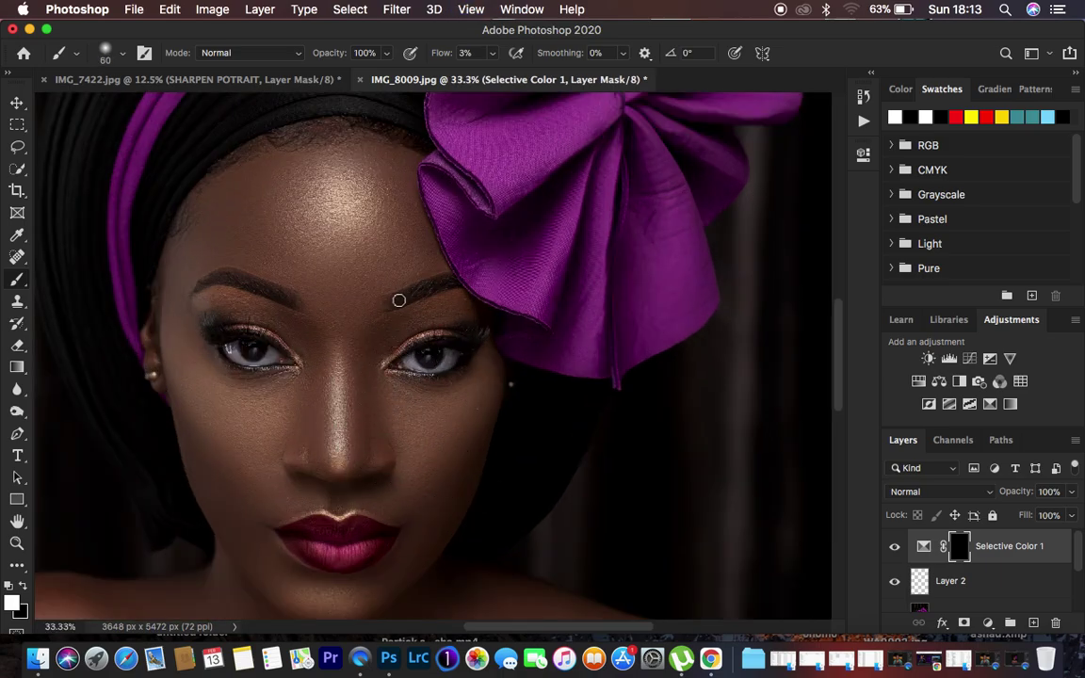
key(bracketright)
Paint the adjustment onto both eyebrows and along the upper and lower lash lines.
drag(392, 303, 469, 276)
drag(205, 284, 285, 298)
mouse_move(210, 330)
mouse_down()
mouse_move(282, 347)
mouse_move(295, 365)
mouse_move(218, 343)
mouse_up()
mouse_move(399, 361)
mouse_down()
mouse_move(399, 370)
mouse_move(433, 373)
mouse_move(486, 333)
mouse_up()
key(super+minus)
key(super+minus)
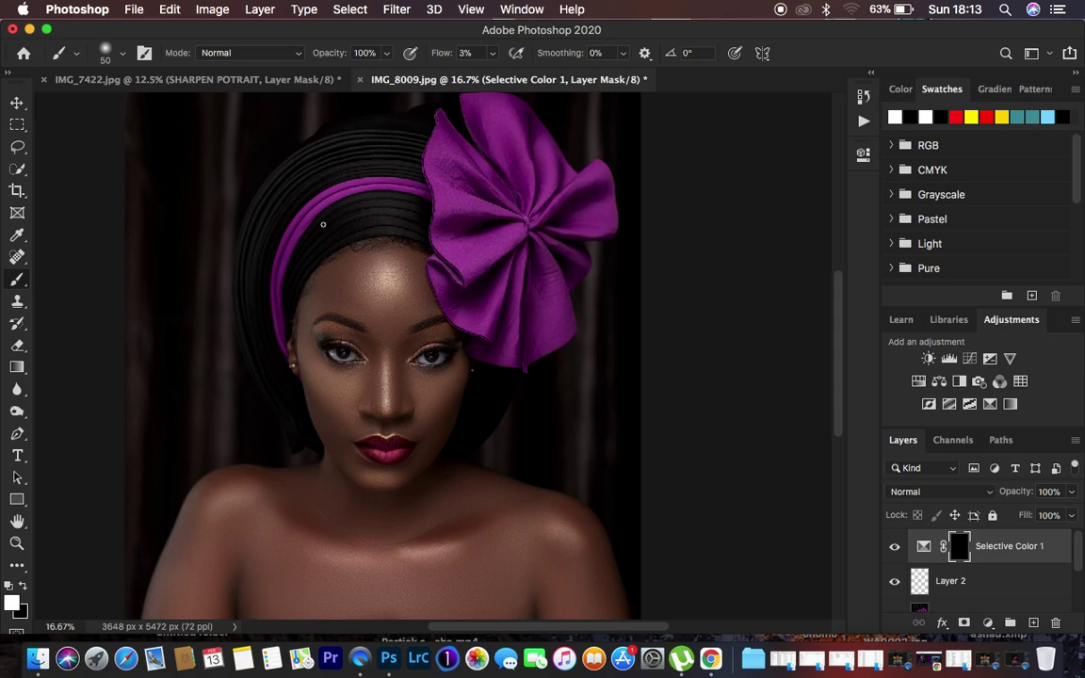
key(bracketright)
key(bracketright)
Add a Vibrance layer at Vibrance +9 and Saturation +3, then invert its mask to black.
click(988, 622)
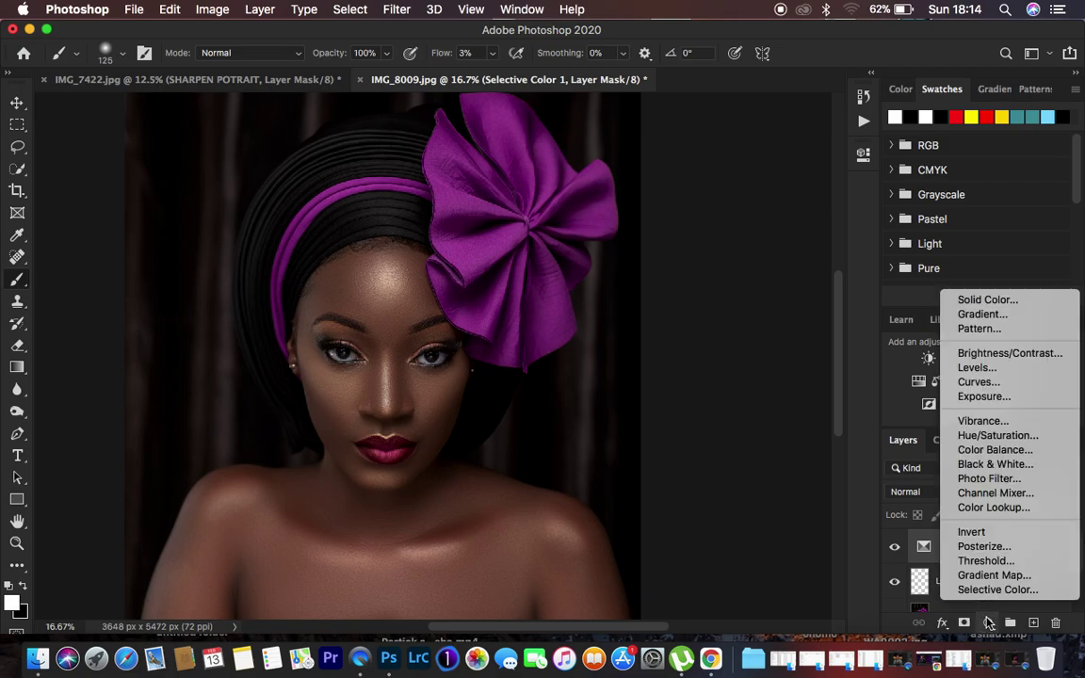
click(984, 421)
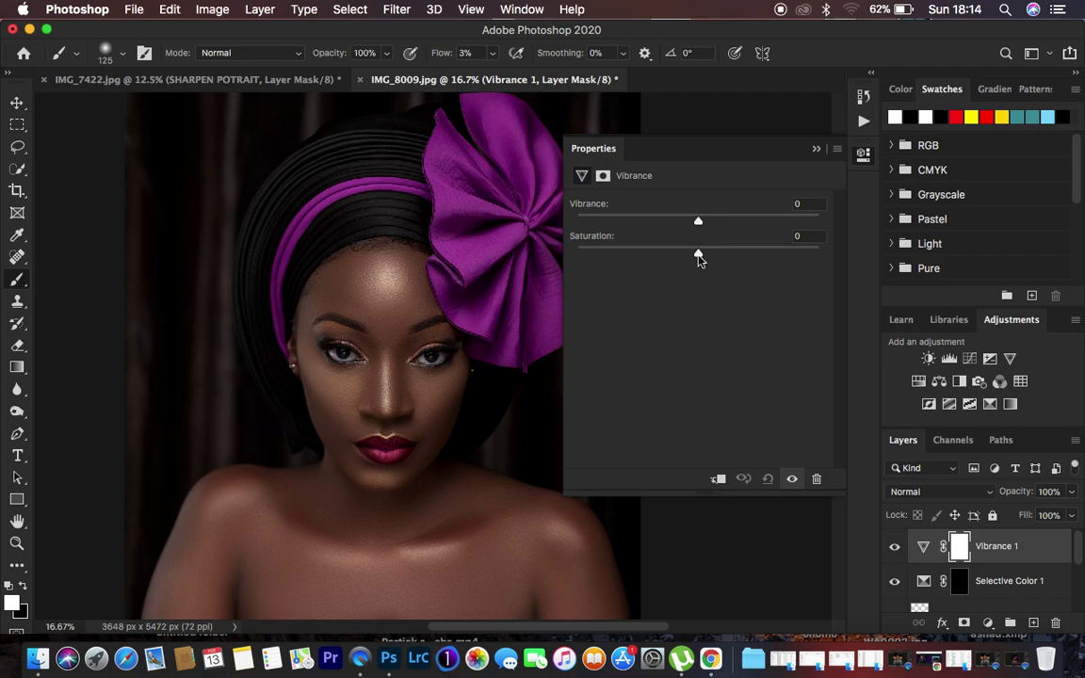
drag(697, 256, 702, 255)
drag(698, 223, 700, 221)
drag(701, 221, 709, 222)
click(733, 134)
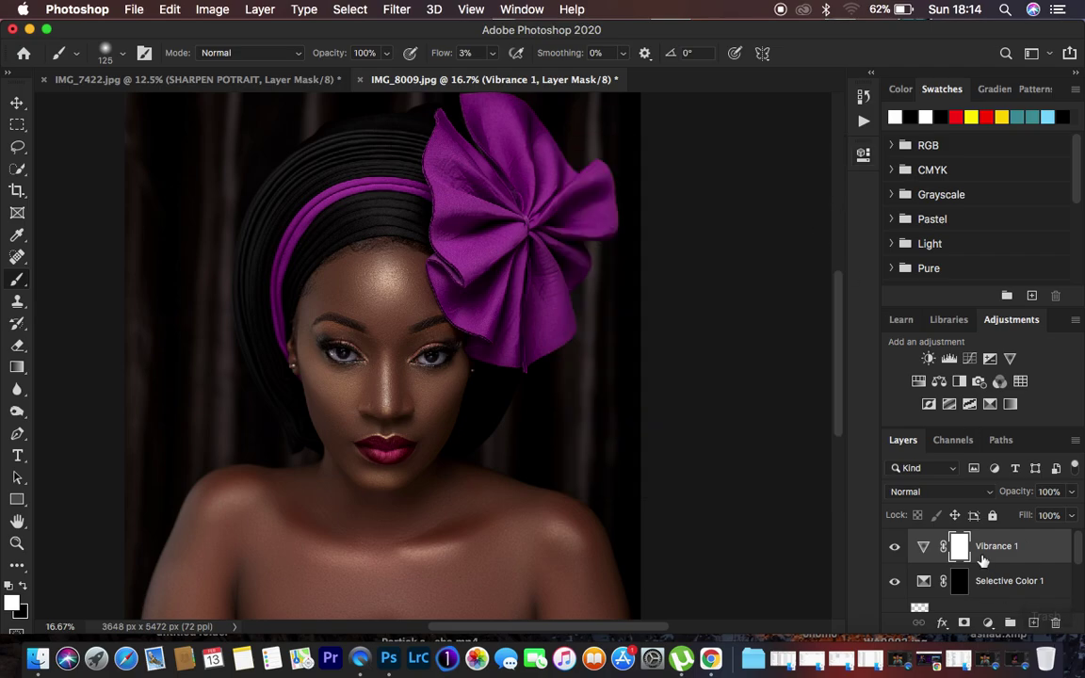
key(super+i)
Set brush flow to 20% and paint the Vibrance effect onto both eyelids.
click(442, 53)
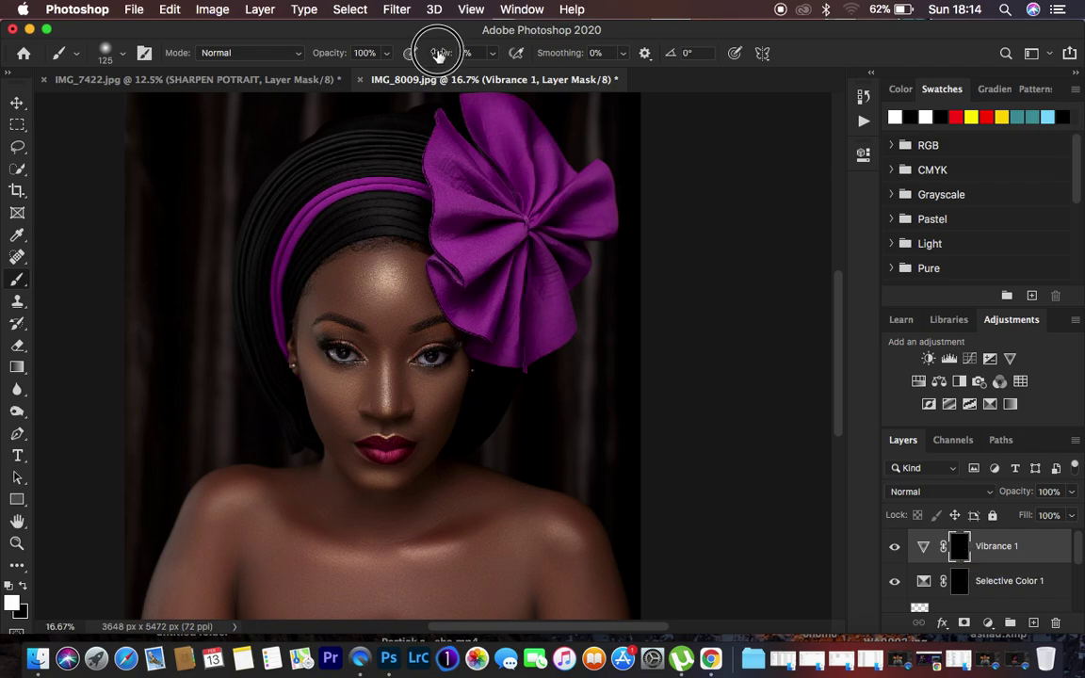
drag(444, 55, 454, 53)
key(super+equal)
key(super+equal)
key(super+equal)
key(bracketleft)
key(bracketleft)
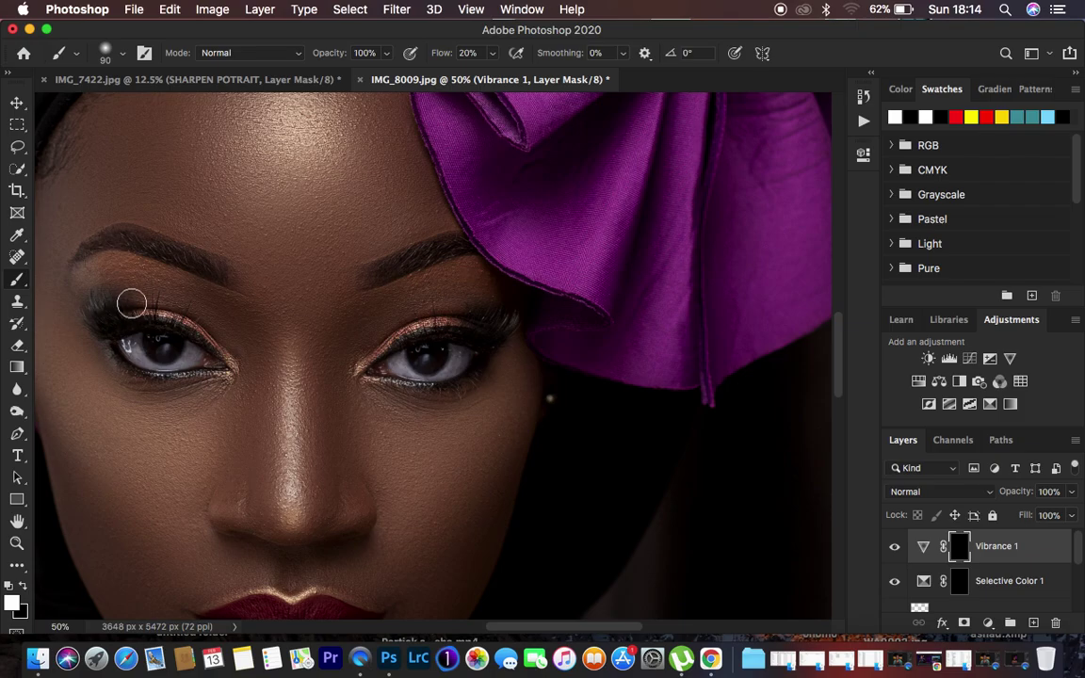
mouse_move(145, 303)
mouse_down()
mouse_move(230, 370)
mouse_move(195, 326)
mouse_move(143, 297)
mouse_move(232, 361)
mouse_up()
mouse_move(122, 305)
mouse_down()
mouse_move(165, 308)
mouse_move(206, 339)
mouse_move(194, 314)
mouse_move(111, 300)
mouse_up()
mouse_move(381, 320)
mouse_down()
mouse_move(364, 349)
mouse_move(465, 314)
mouse_move(436, 318)
mouse_move(367, 355)
mouse_move(458, 317)
mouse_move(359, 367)
mouse_move(413, 324)
mouse_move(463, 318)
mouse_move(391, 326)
mouse_move(462, 319)
mouse_move(365, 350)
mouse_up()
Paint the Vibrance effect onto the lips, toggle Vibrance 1 to compare, and duplicate it.
scroll(438, 441, down, 5)
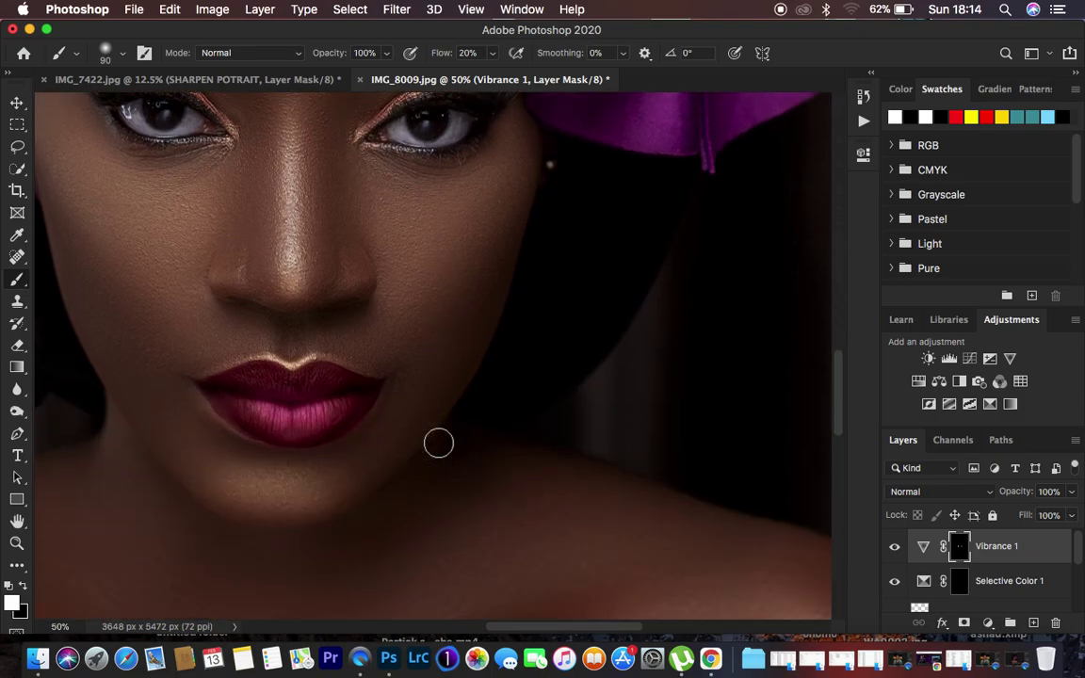
mouse_move(234, 387)
mouse_down()
mouse_move(246, 413)
mouse_move(263, 418)
mouse_move(247, 403)
mouse_move(289, 417)
mouse_move(248, 388)
mouse_move(277, 407)
mouse_move(277, 381)
mouse_move(245, 381)
mouse_move(307, 385)
mouse_move(274, 414)
mouse_move(289, 397)
mouse_move(245, 387)
mouse_move(296, 421)
mouse_move(252, 406)
mouse_move(344, 381)
mouse_move(316, 419)
mouse_move(323, 401)
mouse_move(306, 391)
mouse_move(286, 420)
mouse_move(314, 407)
mouse_move(230, 401)
mouse_move(292, 432)
mouse_move(339, 410)
mouse_move(318, 385)
mouse_move(336, 381)
mouse_move(357, 399)
mouse_move(320, 422)
mouse_move(250, 420)
mouse_move(218, 385)
mouse_move(333, 384)
mouse_move(249, 405)
mouse_move(306, 409)
mouse_move(241, 389)
mouse_move(226, 401)
mouse_move(298, 414)
mouse_move(322, 387)
mouse_move(347, 390)
mouse_move(259, 412)
mouse_move(271, 389)
mouse_move(348, 386)
mouse_up()
drag(835, 404, 838, 388)
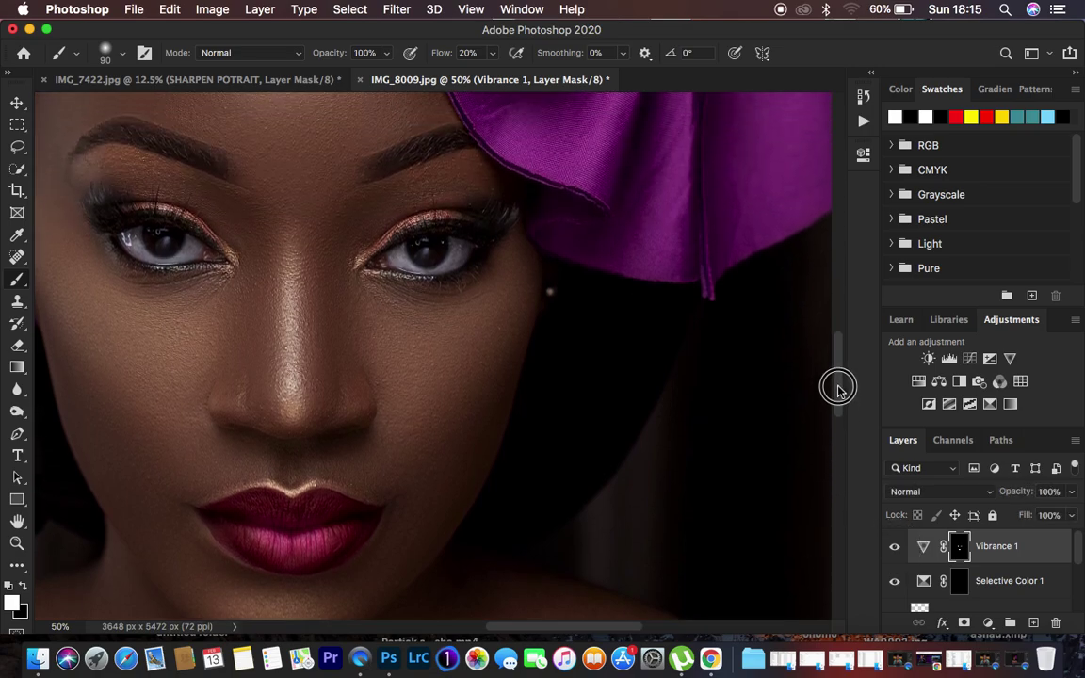
click(894, 548)
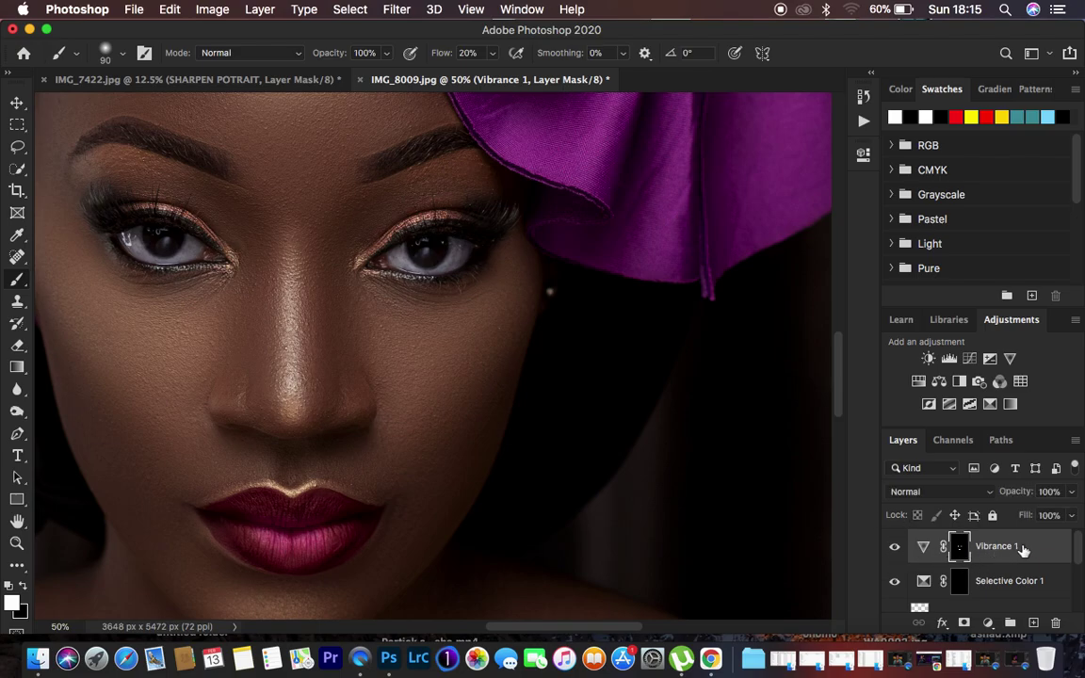
key(super+j)
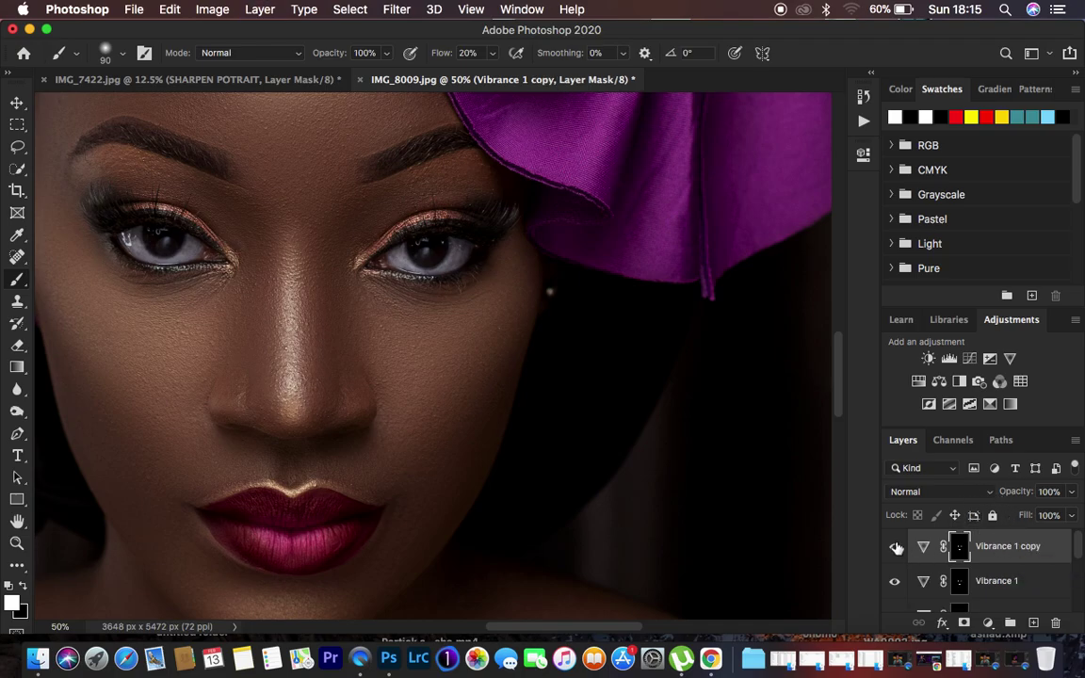
Zoom out and compare the original Background alone against the retouch, then restore all layers.
key(super+minus)
key(super+minus)
key(super+minus)
key(super+minus)
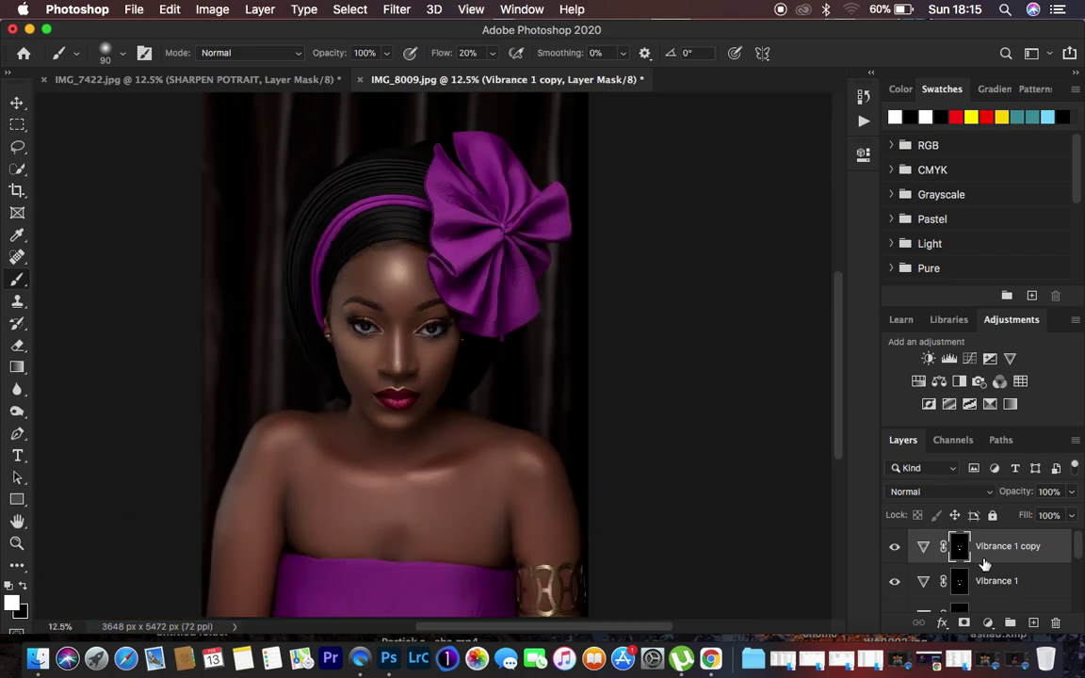
scroll(984, 563, down, 5)
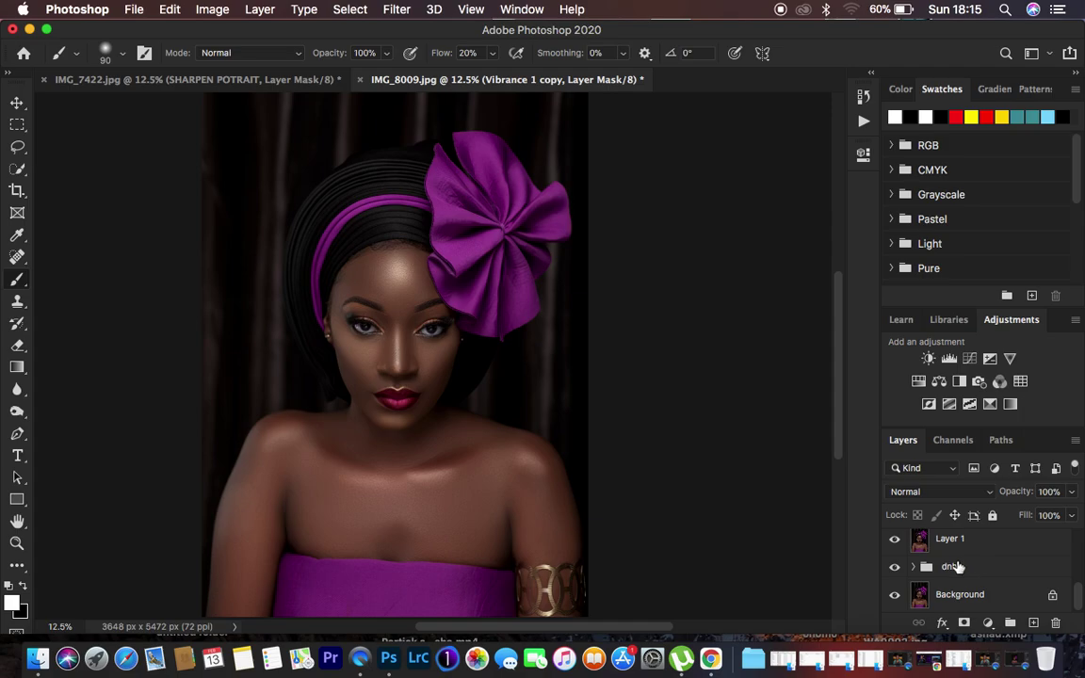
alt+click(895, 598)
alt+click(896, 598)
alt+click(895, 598)
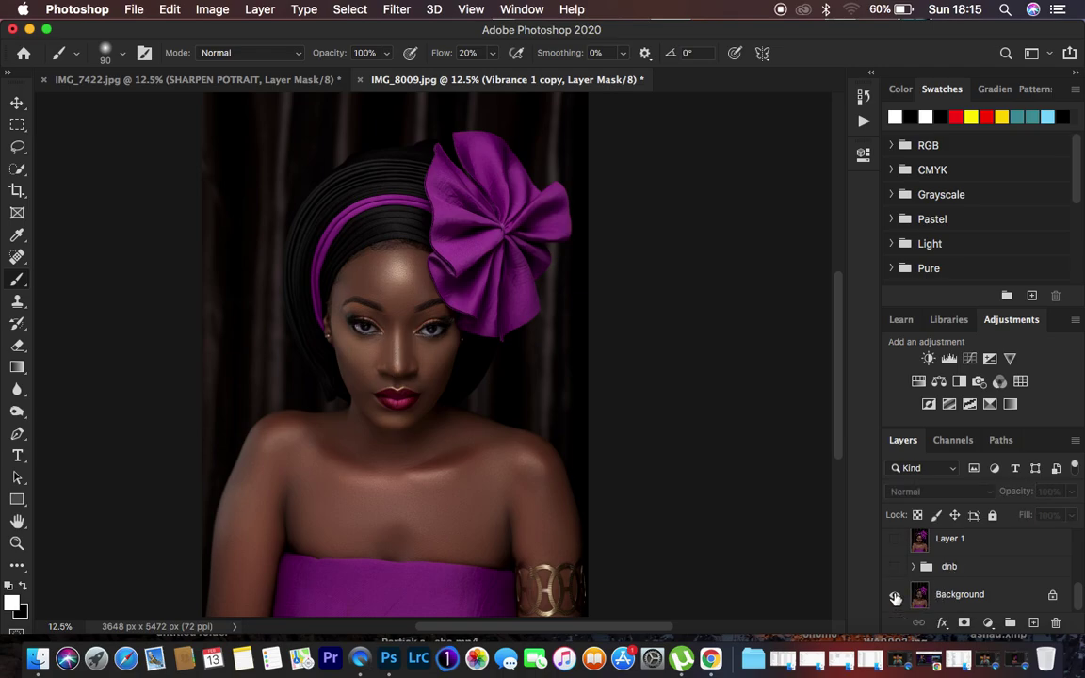
alt+click(896, 598)
alt+click(895, 598)
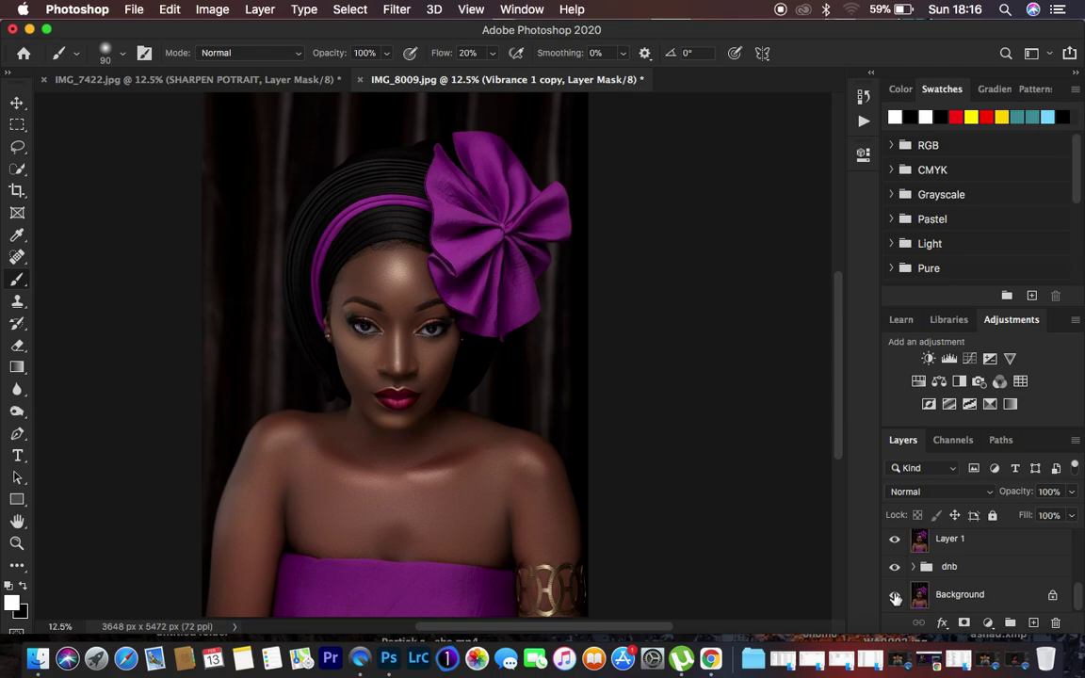
Export As a 100%-quality 3648×5472 JPG with Bicubic Sharper resampling and an embedded colour profile.
click(134, 10)
mouse_move(204, 245)
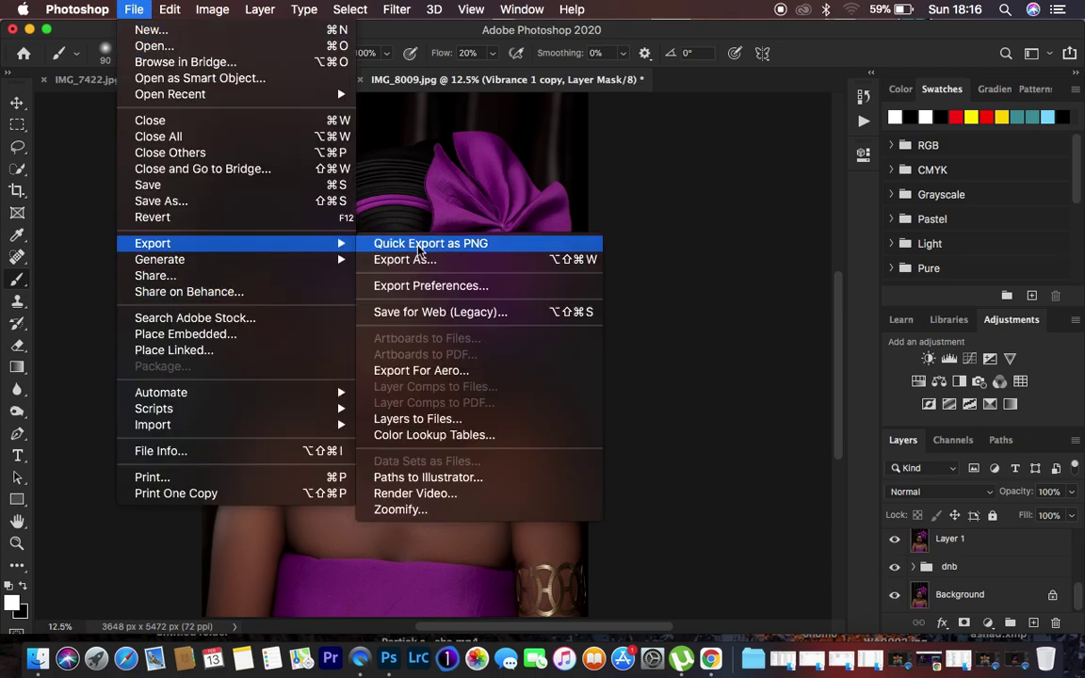
click(420, 259)
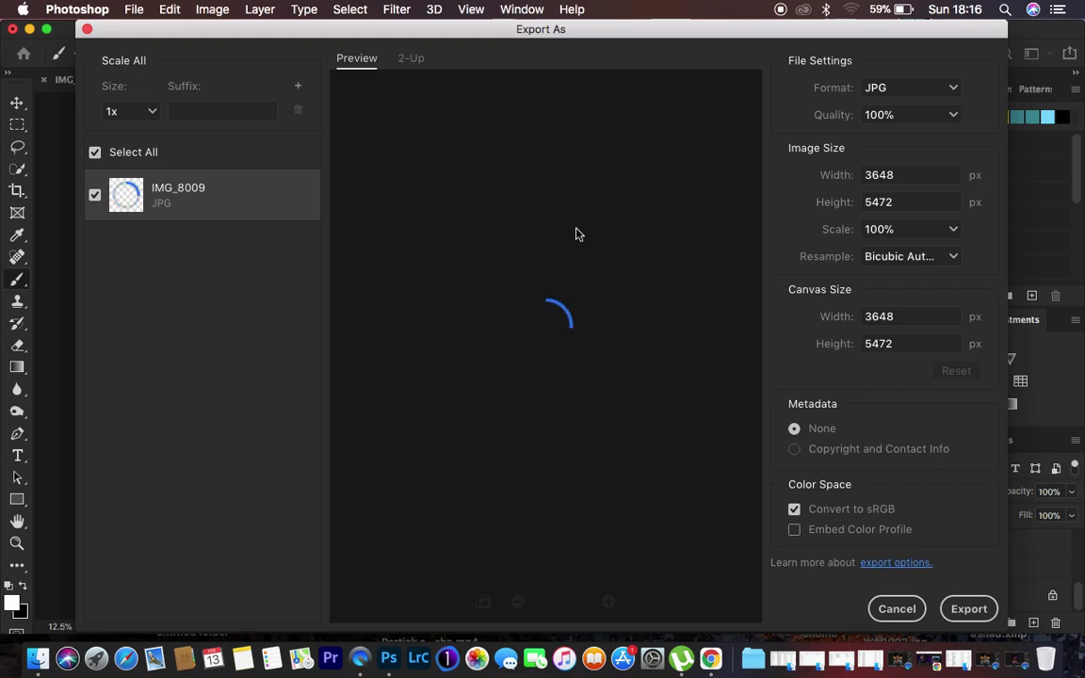
click(896, 91)
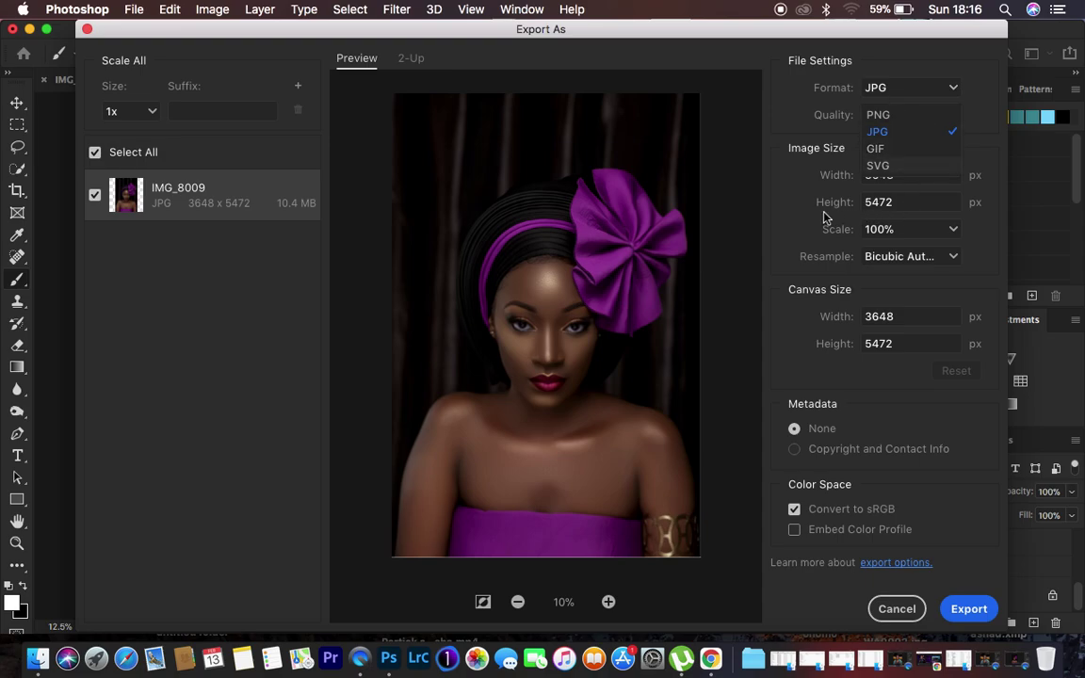
click(784, 209)
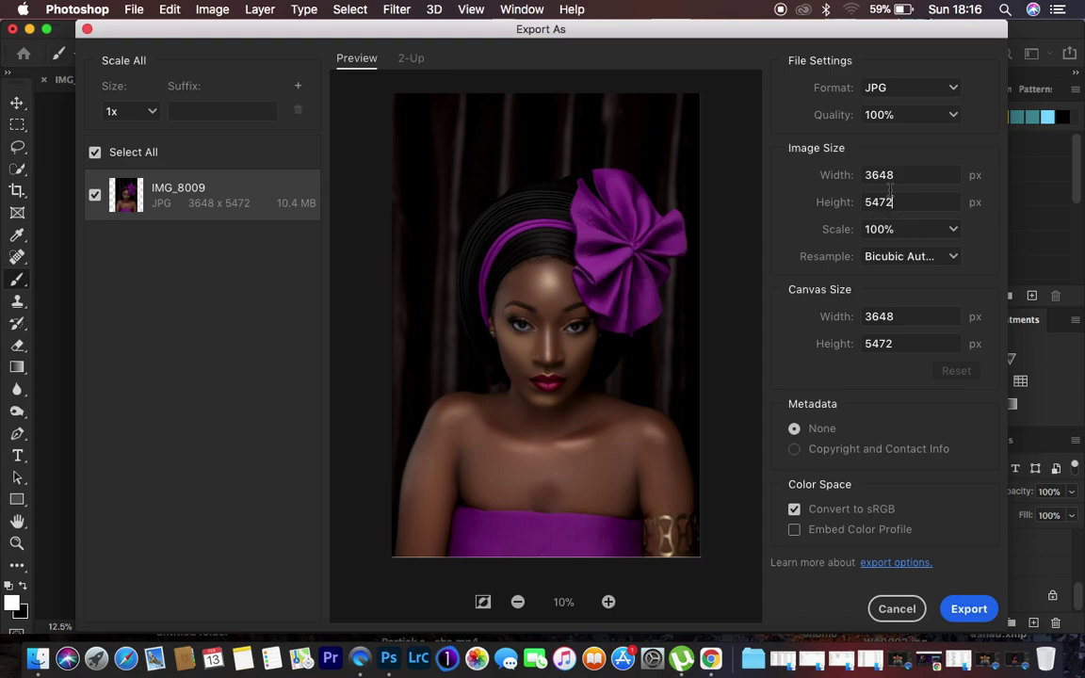
click(927, 264)
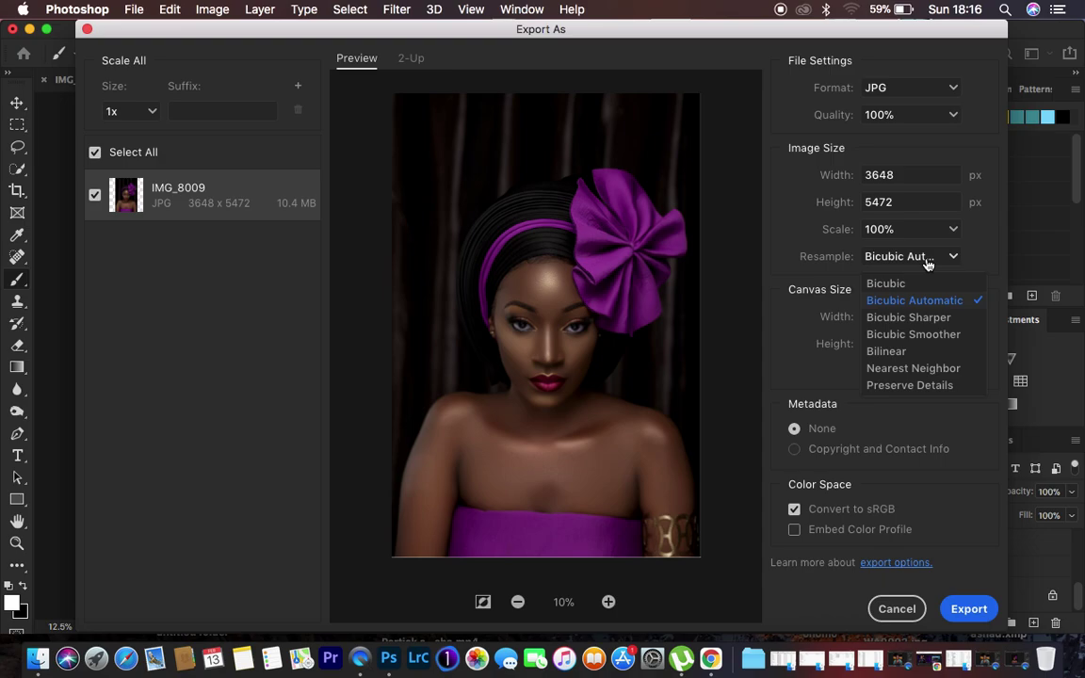
click(923, 318)
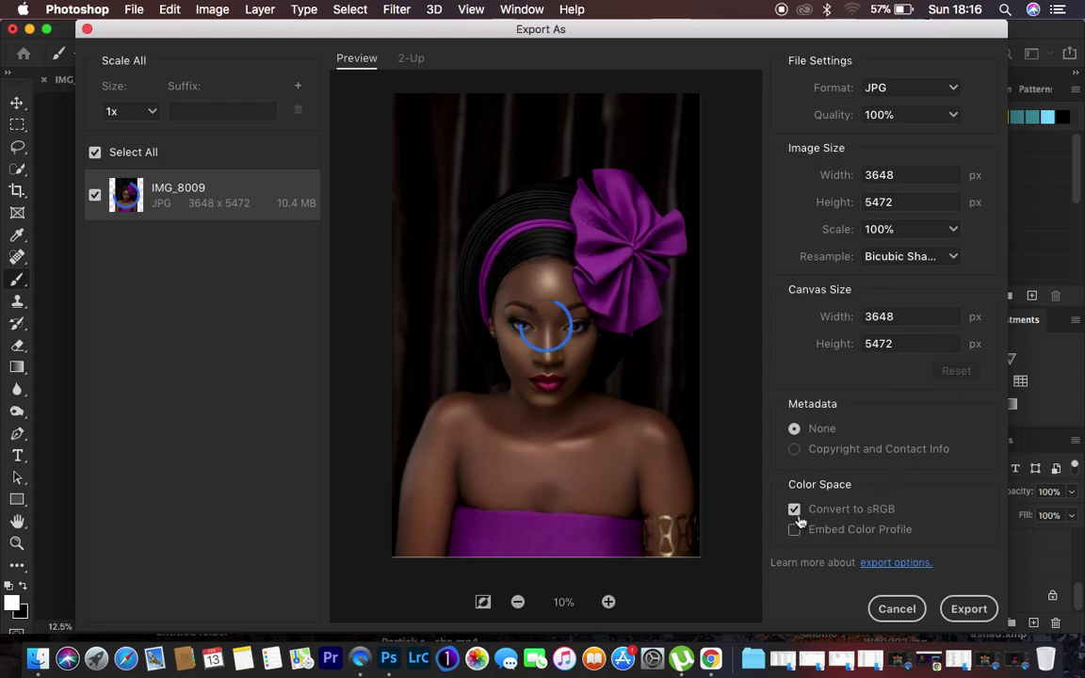
click(852, 528)
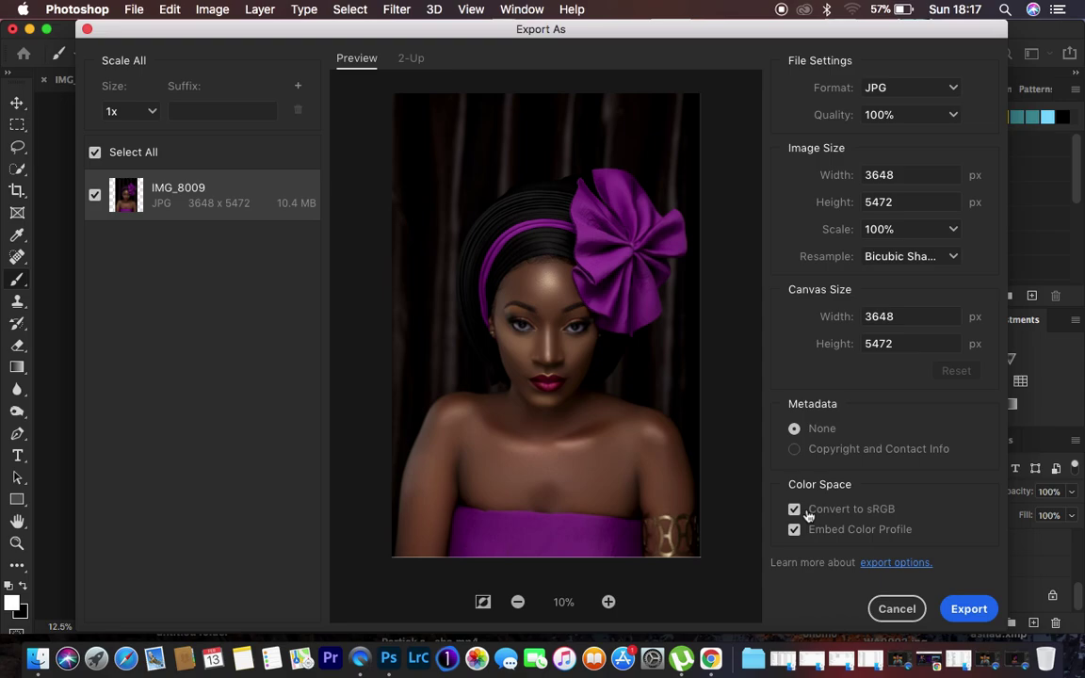
click(968, 607)
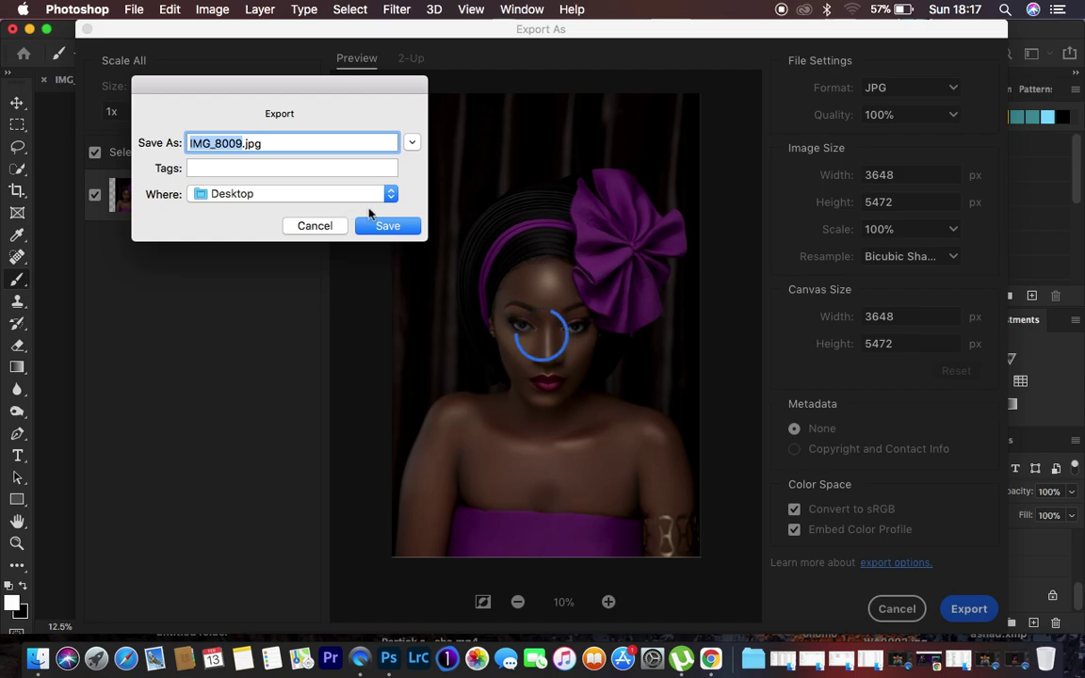
Save the exported file to the Desktop as valentines.jpg.
text(valent)
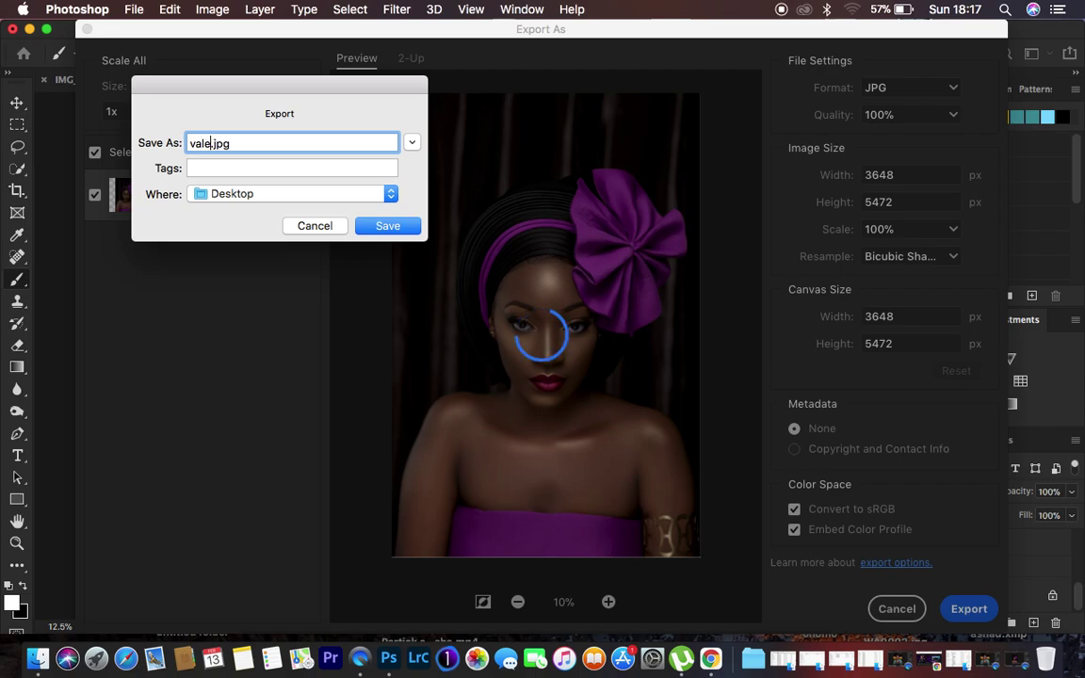
text(ines)
click(391, 229)
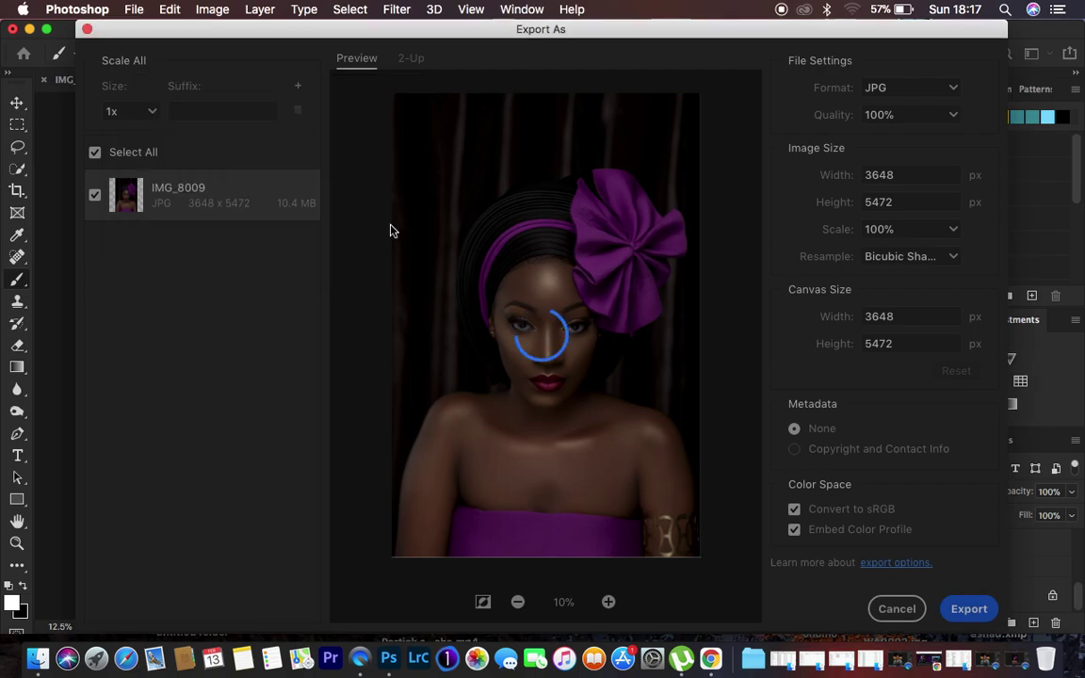